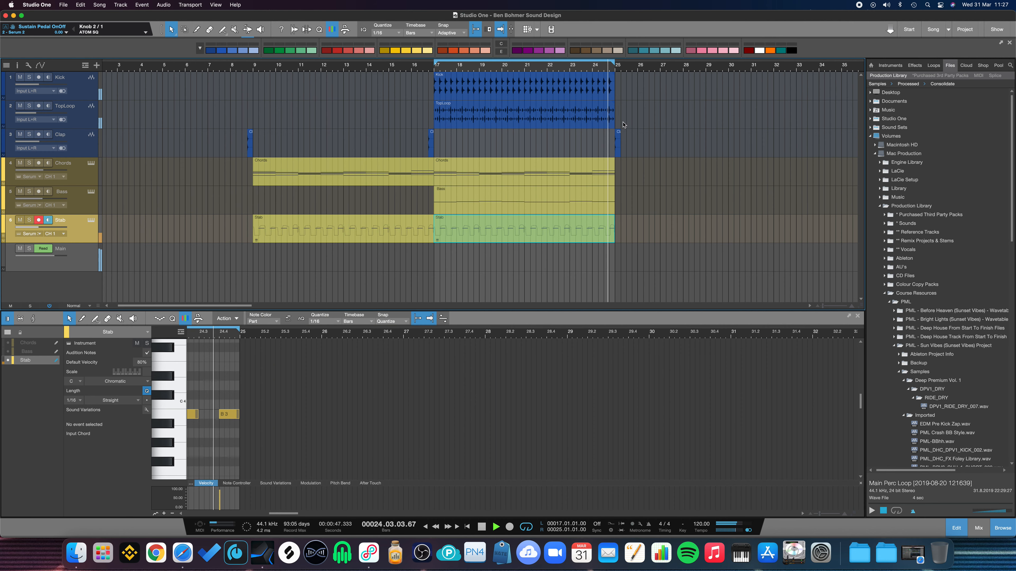
Stop playback and show the Kick event's waveform in the audio editor.
key("space")
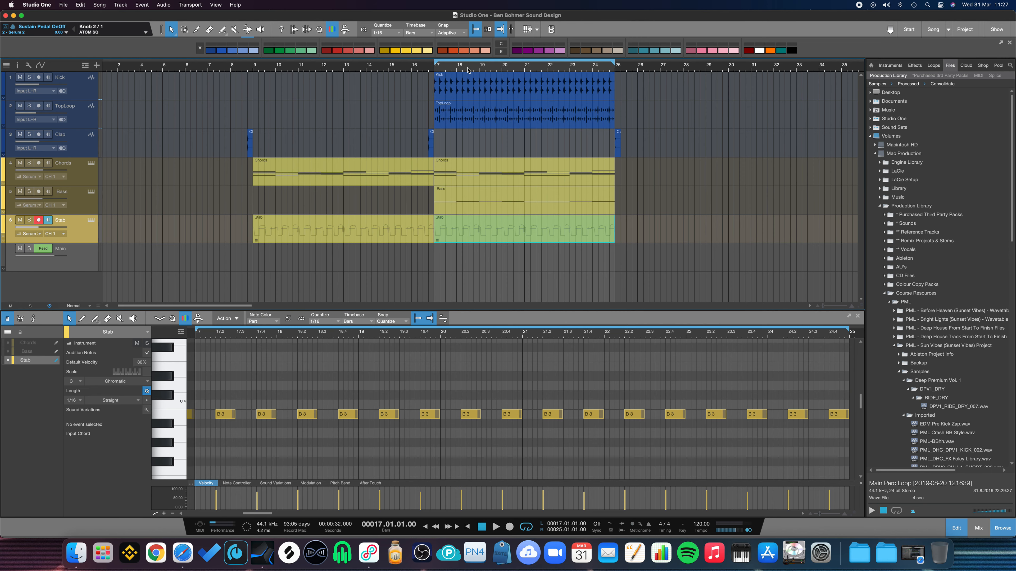
scroll(472, 71, "left", 1)
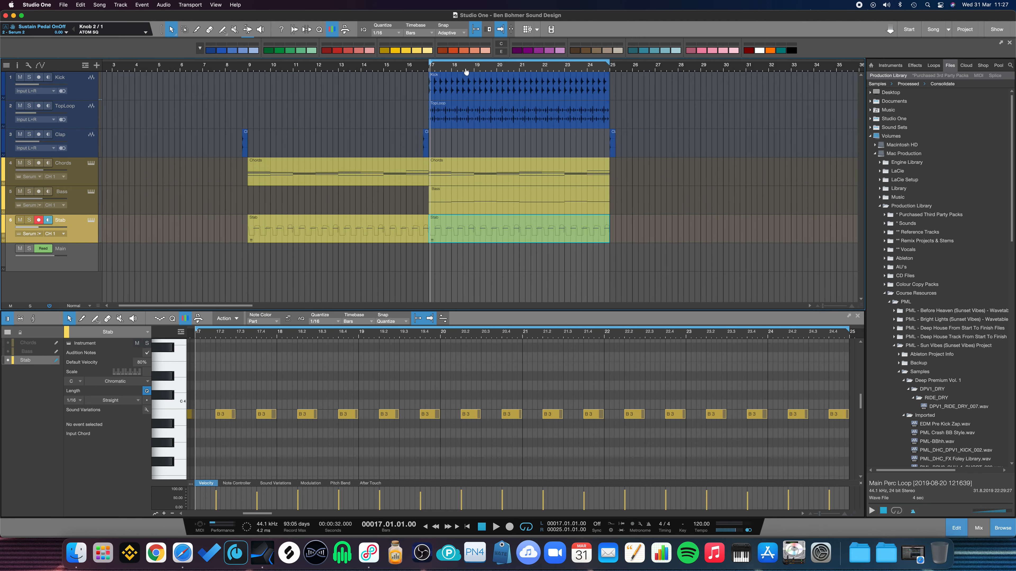
scroll(475, 70, "left", 1)
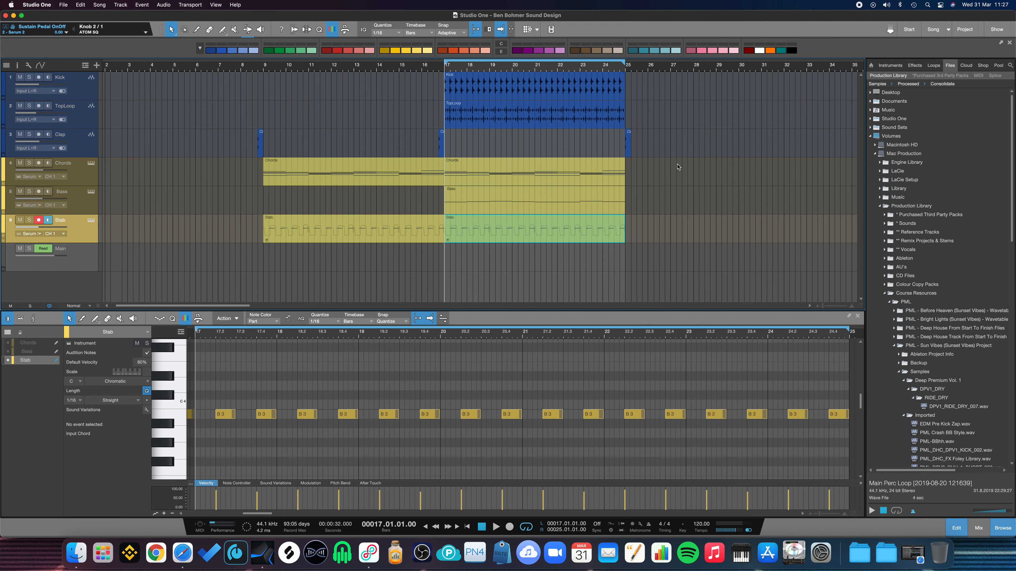
left_click(525, 89)
left_click(528, 117)
left_click(560, 93)
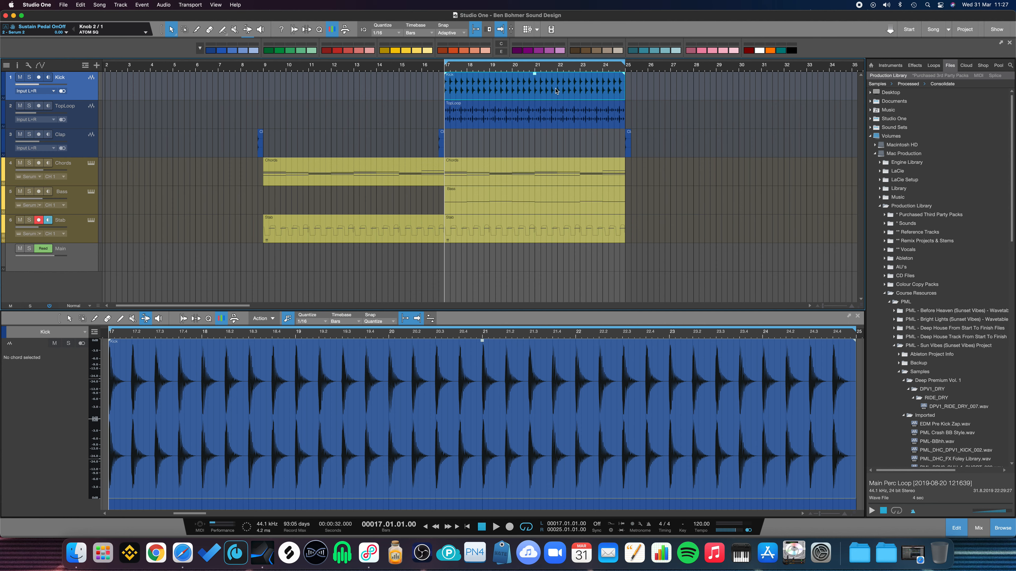
left_click(691, 97)
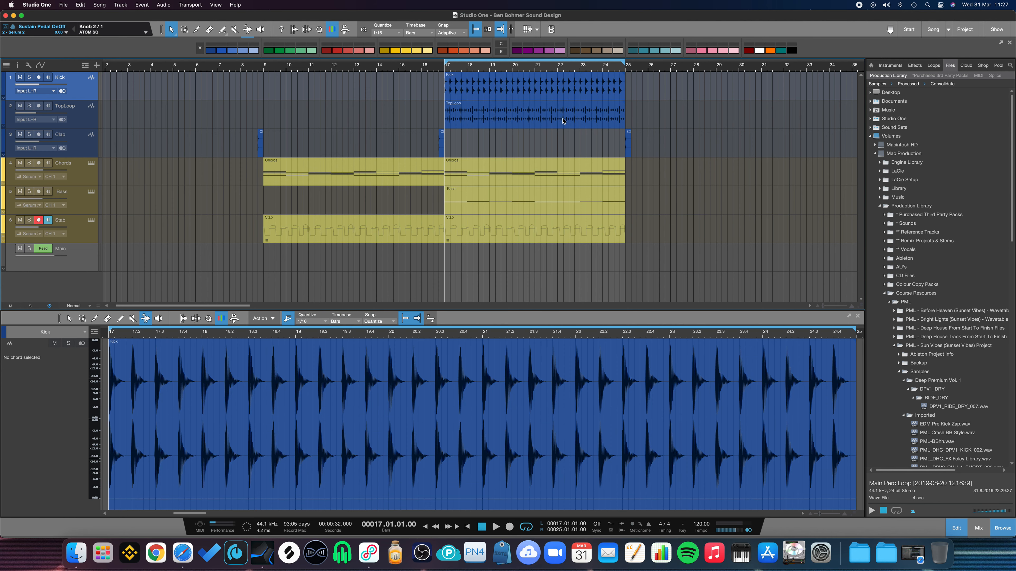
Play the TopLoop track in solo and bring up the mixing console.
left_click(538, 120)
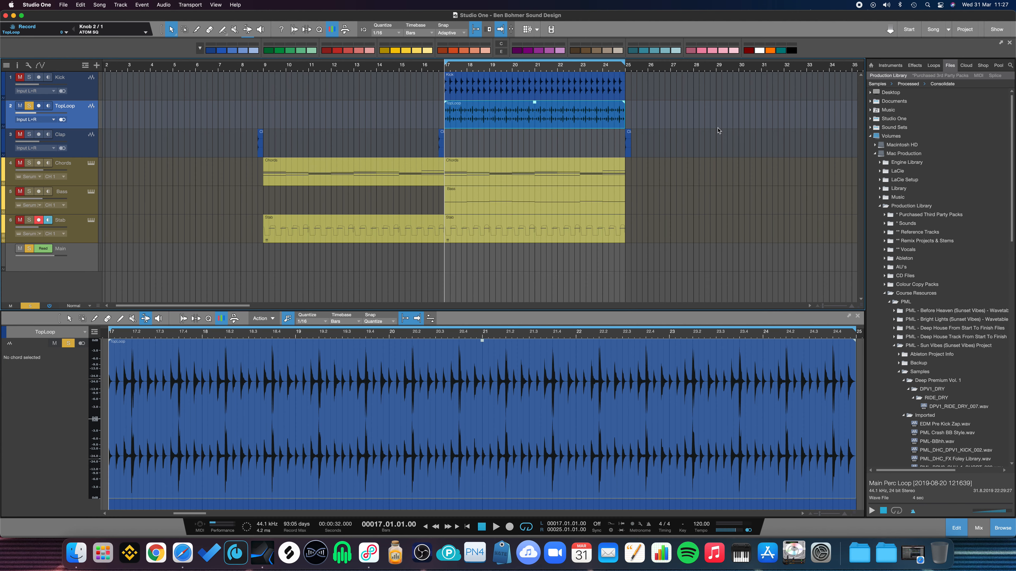
key("space")
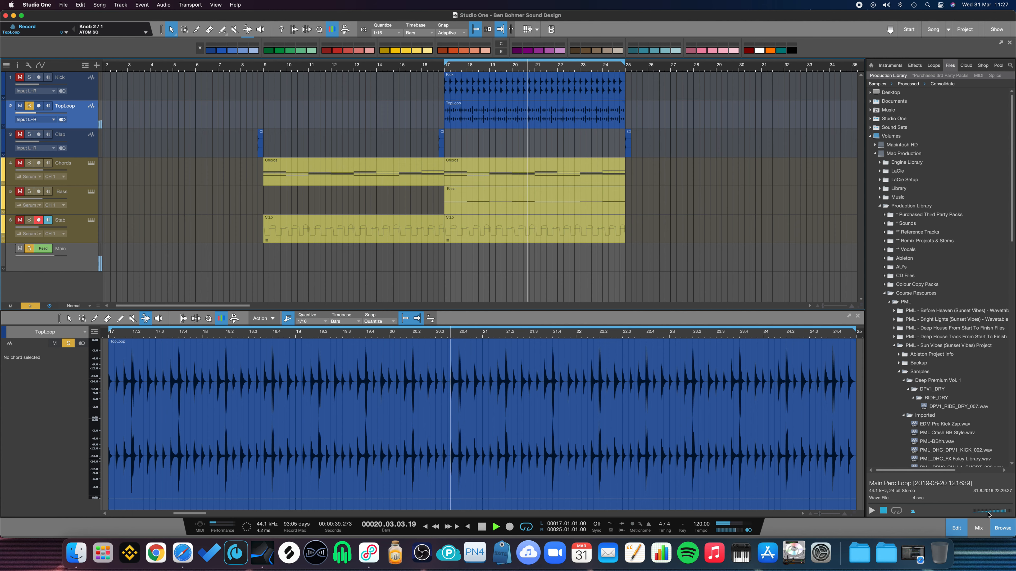
left_click(979, 527)
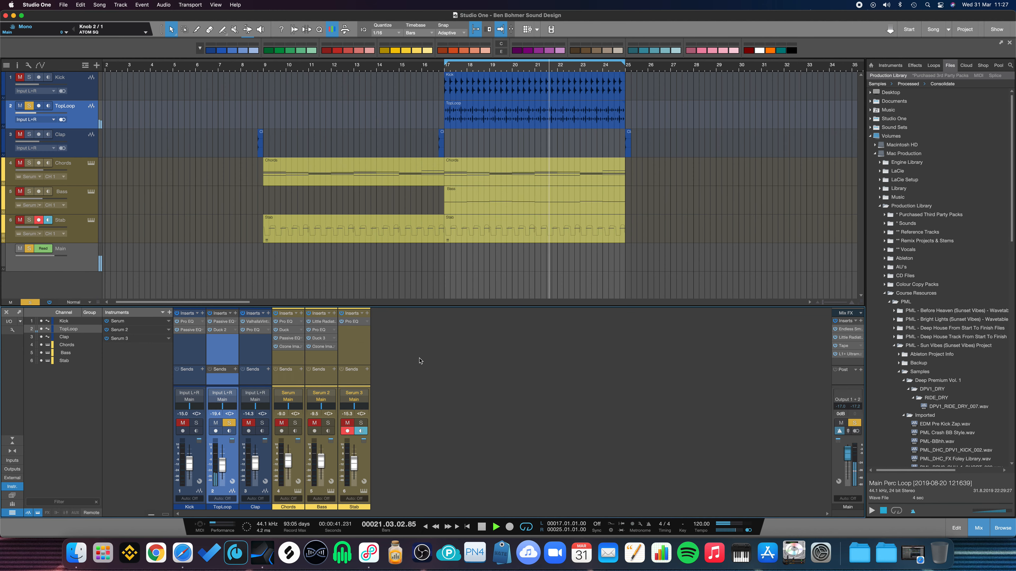
Solo the Kick track alongside TopLoop and inspect the Pro EQ curve on the Kick channel.
left_click(500, 80)
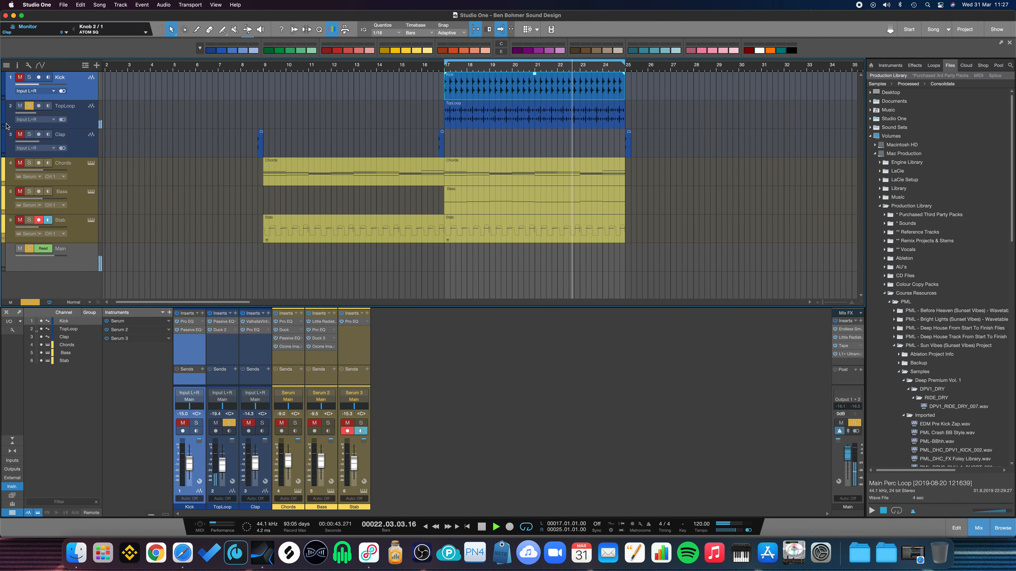
left_click(19, 76)
left_click(29, 76)
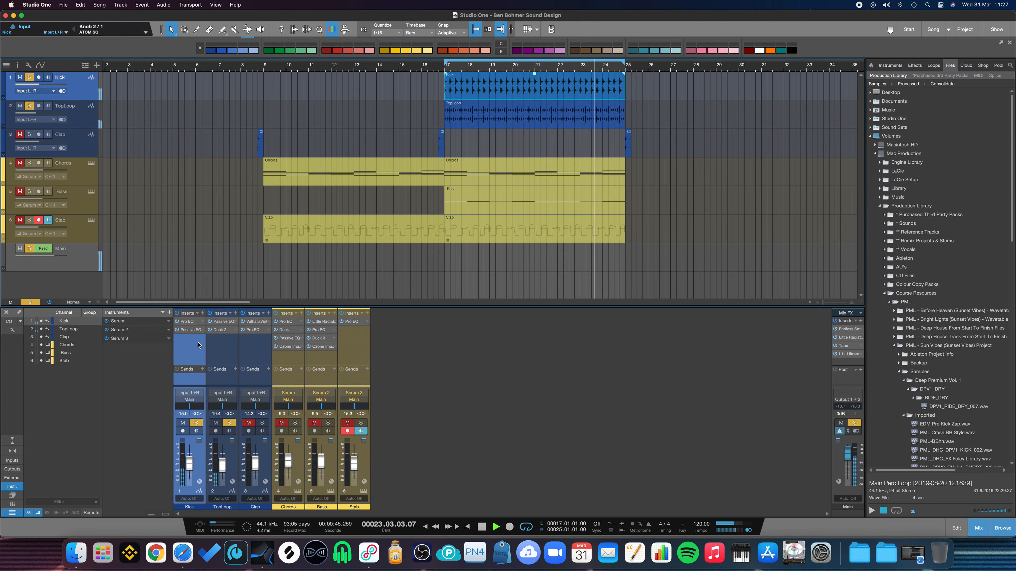
left_click(192, 323)
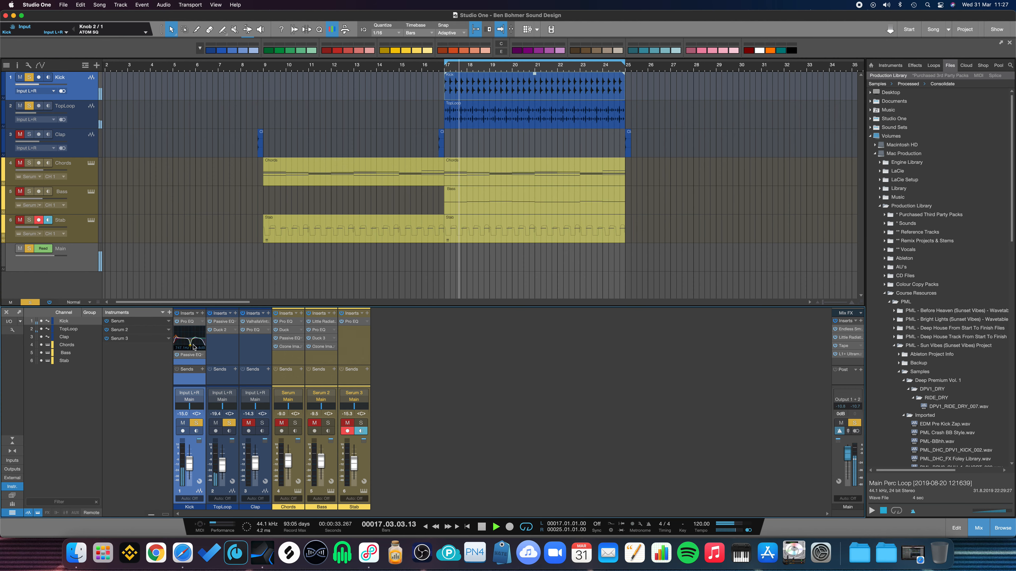
left_click(184, 323)
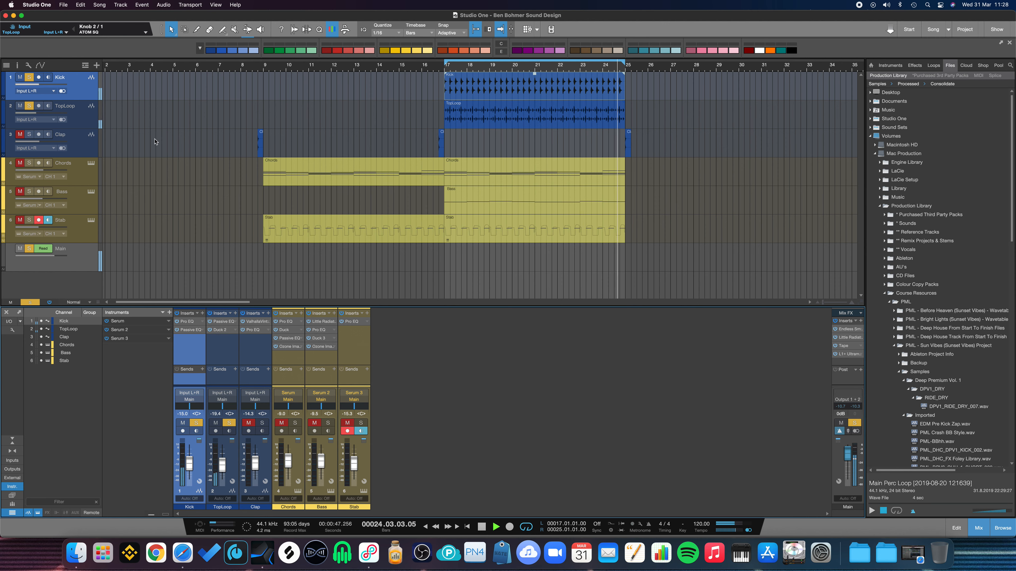
Solo the Clap track too and review its ValhallaVintageVerb settings, replaying the song from bar 16.
left_click(21, 135)
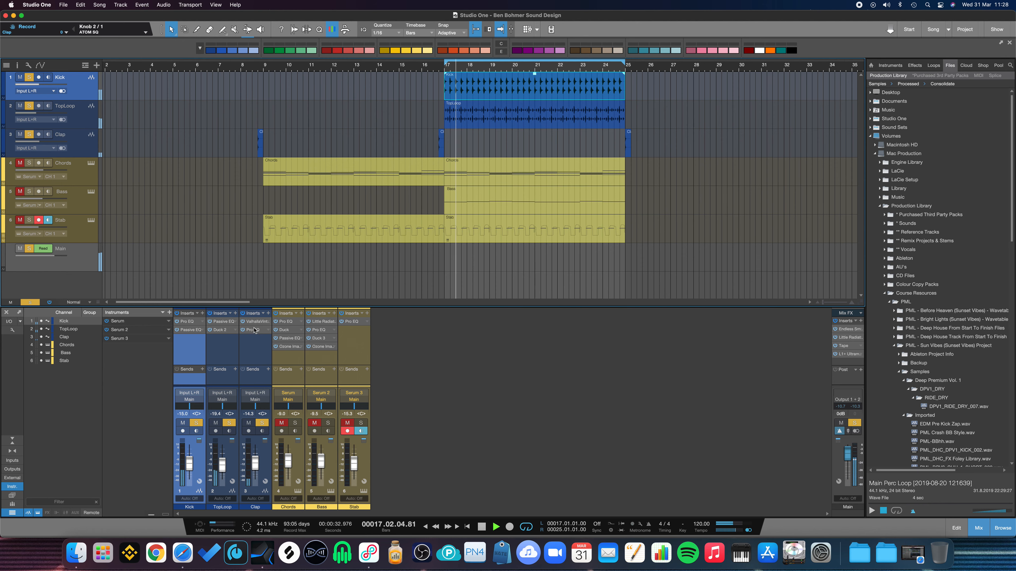
left_click(254, 321)
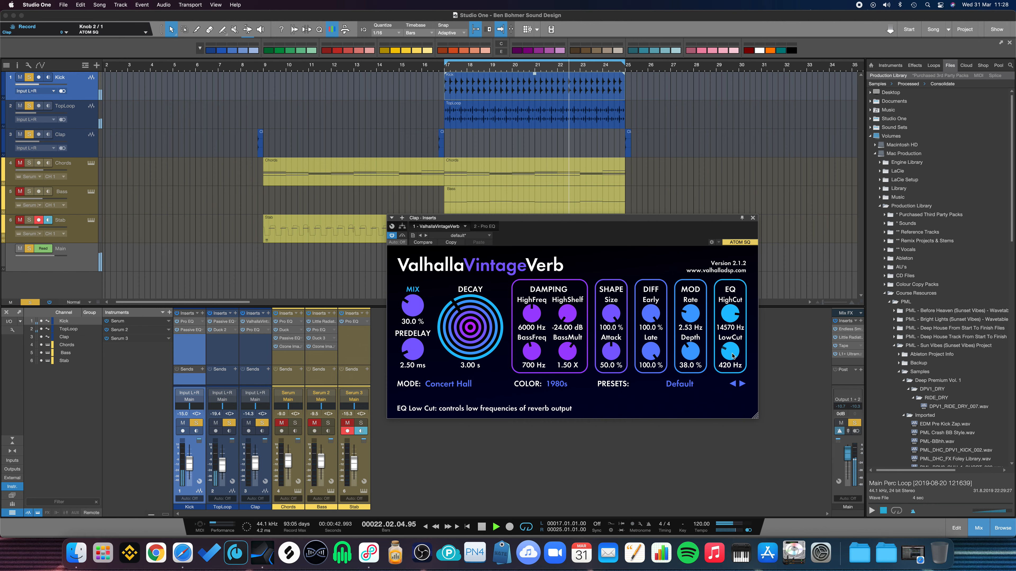
left_click_drag(452, 63, 449, 65)
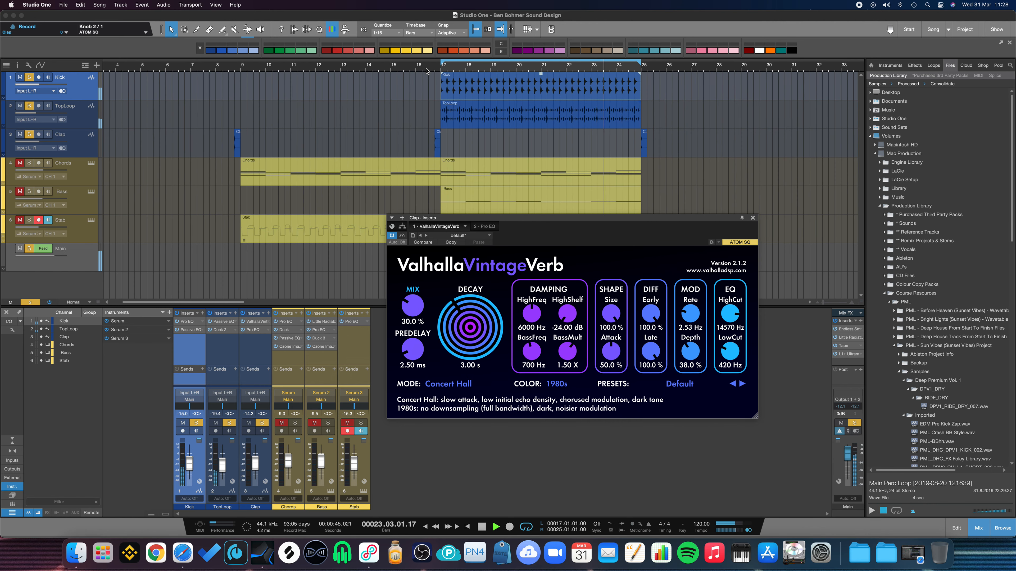
left_click(417, 72)
scroll(418, 72, "up", 1)
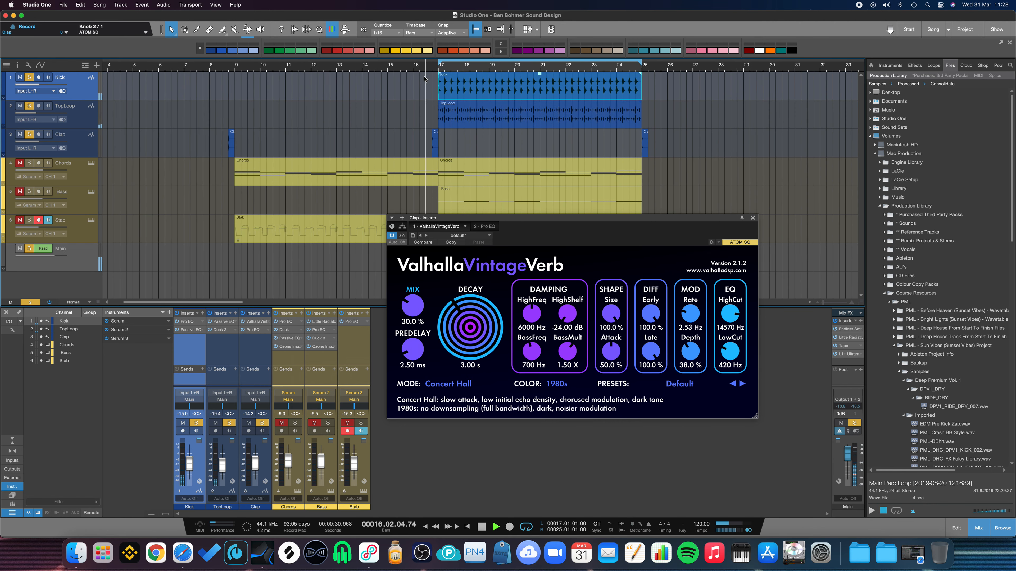
left_click(752, 217)
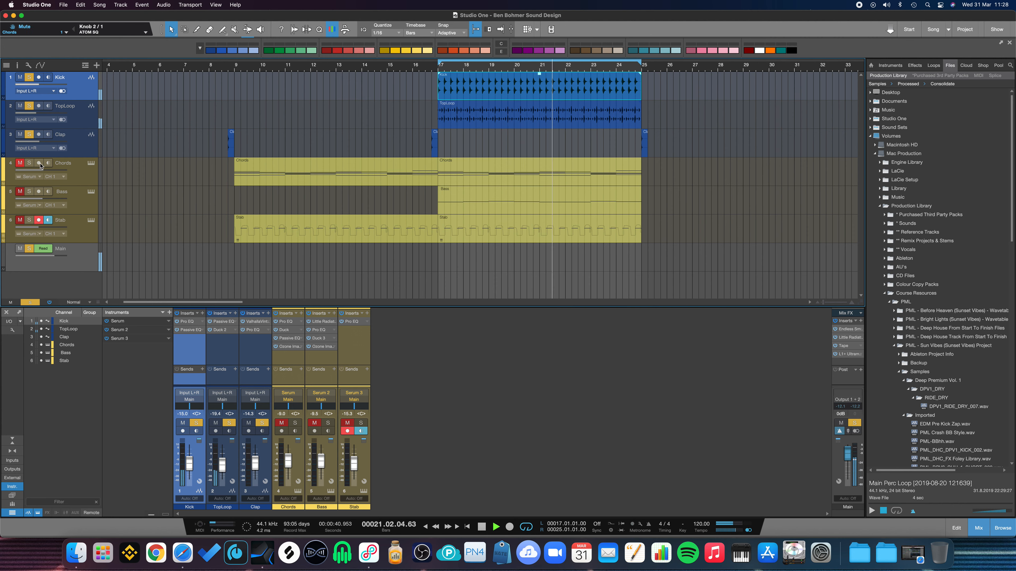
Open the second Chords part in the note editor and extract its harmony to the Chord Track.
left_click(524, 179)
double_click(518, 175)
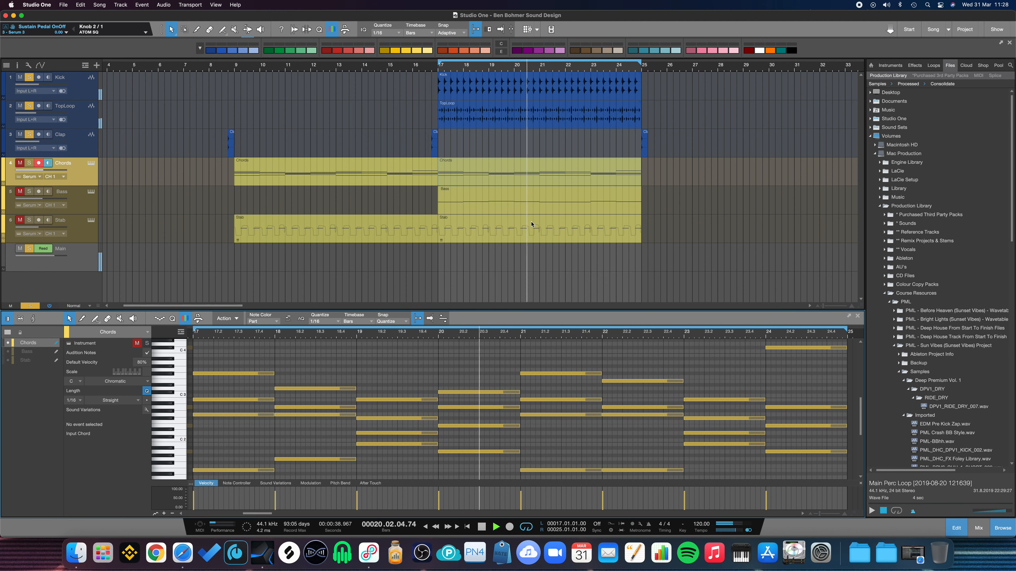
right_click(491, 174)
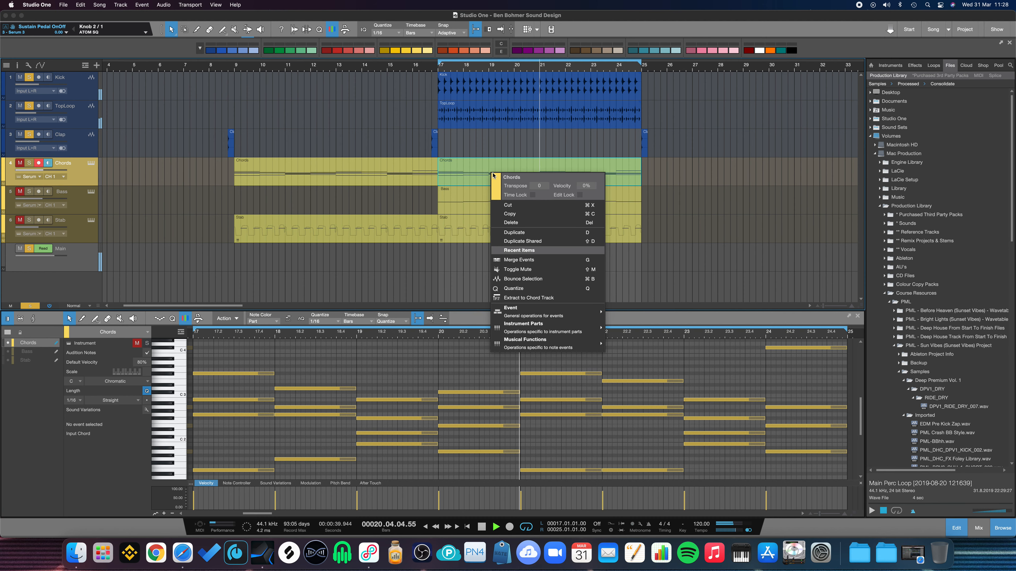
left_click(529, 298)
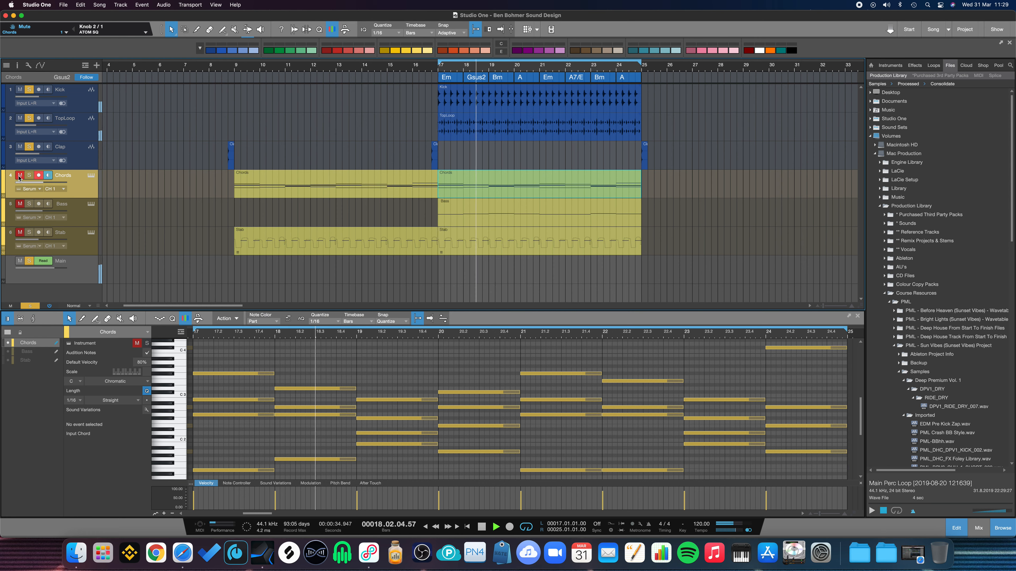
Add the Chords track to the soloed tracks and bring the mixing console back up.
left_click(29, 176)
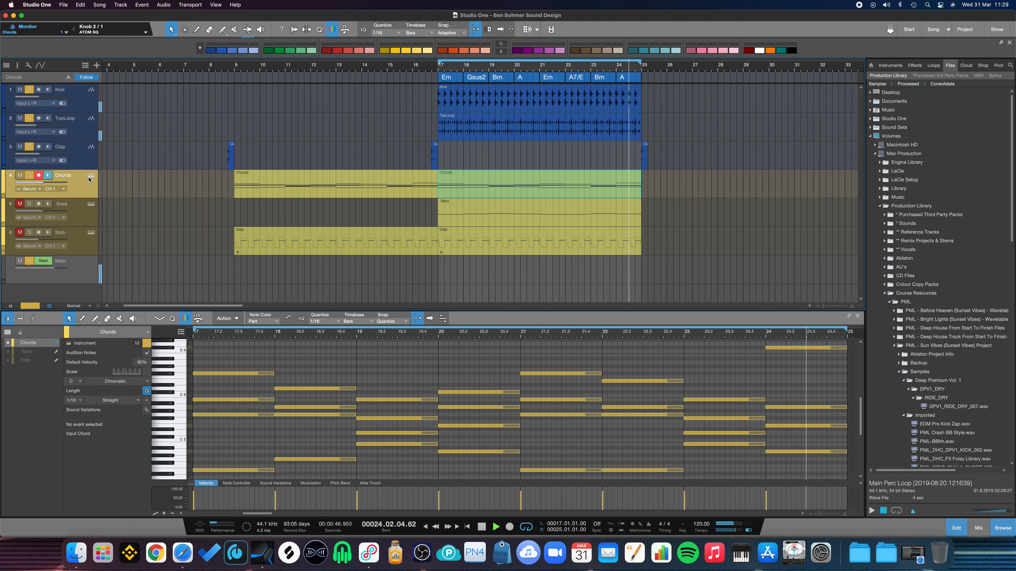
key("F3")
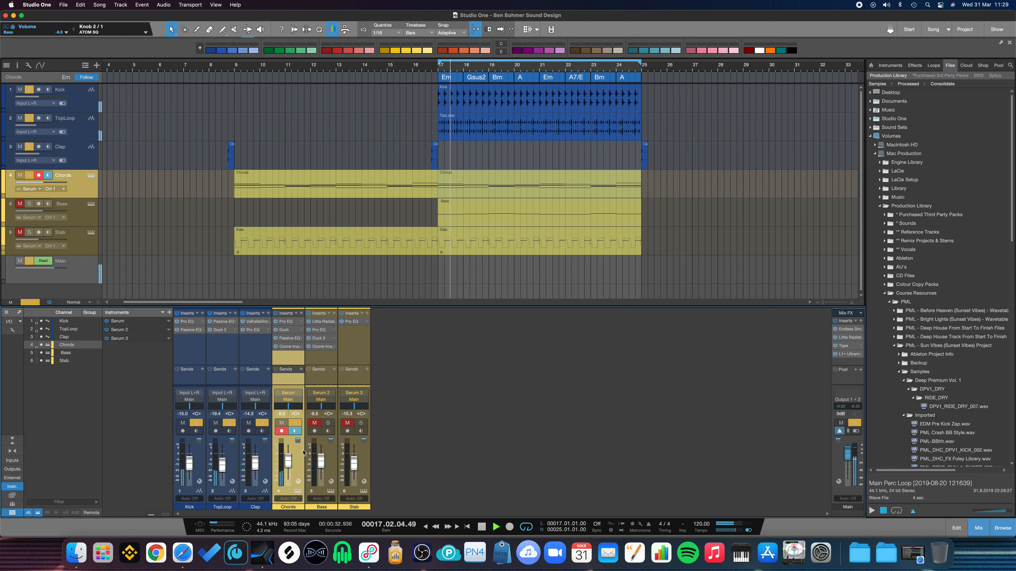
Inspect Pro EQ and Ozone Imager 2 on the Chords channel and place Passive EQ ahead of Duck.
left_click(284, 324)
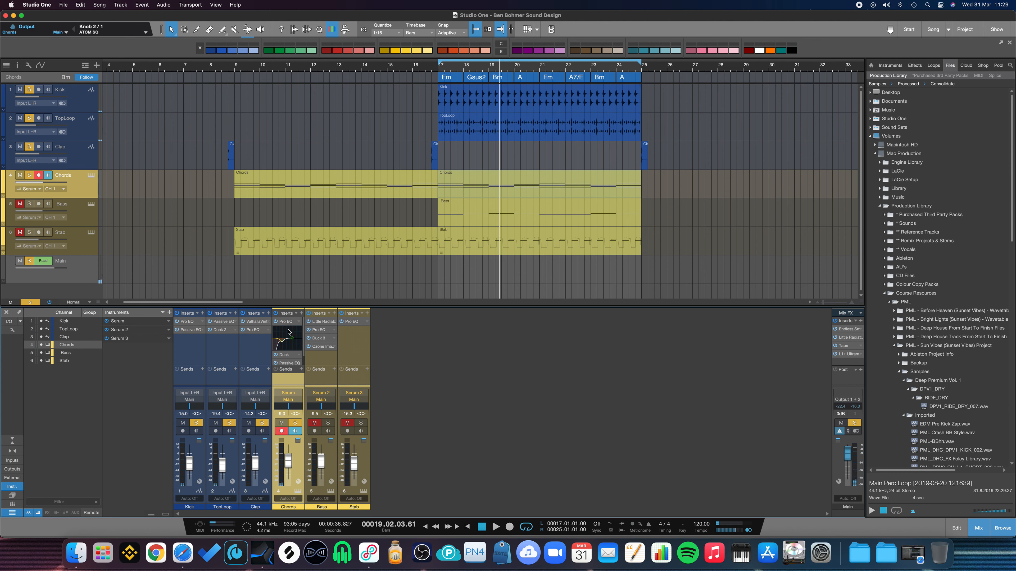
left_click(285, 324)
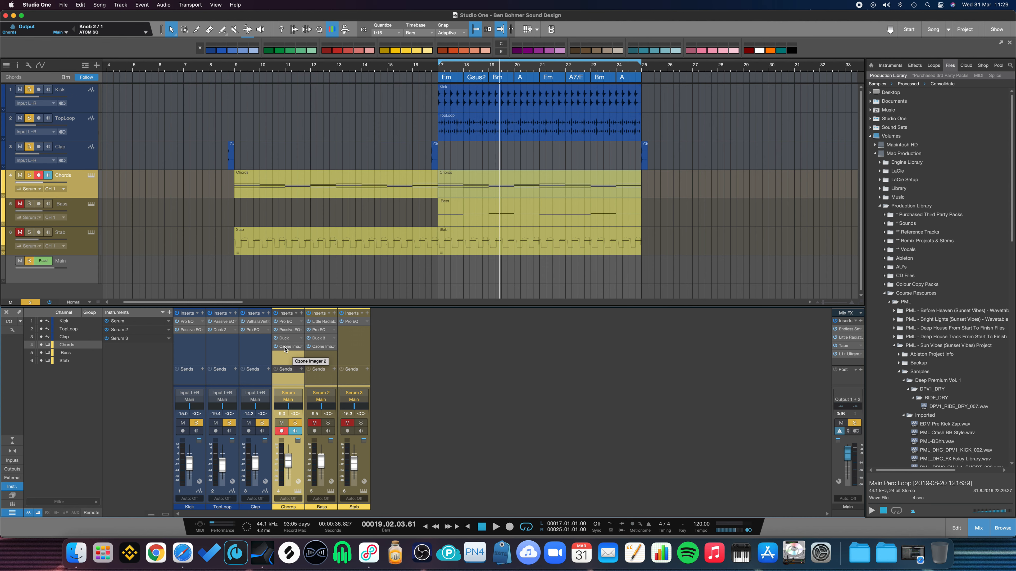
left_click(285, 347)
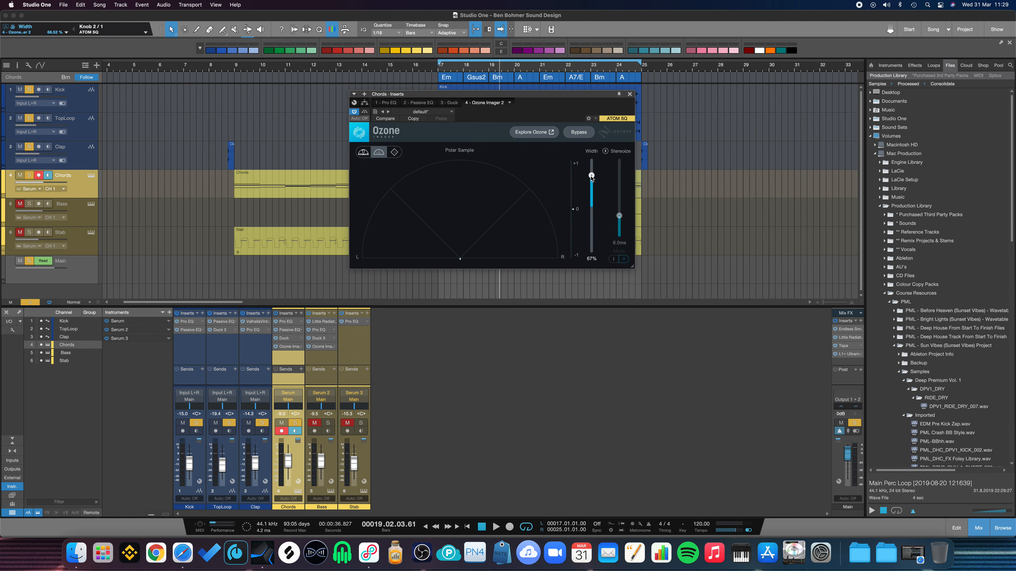
left_click(628, 96)
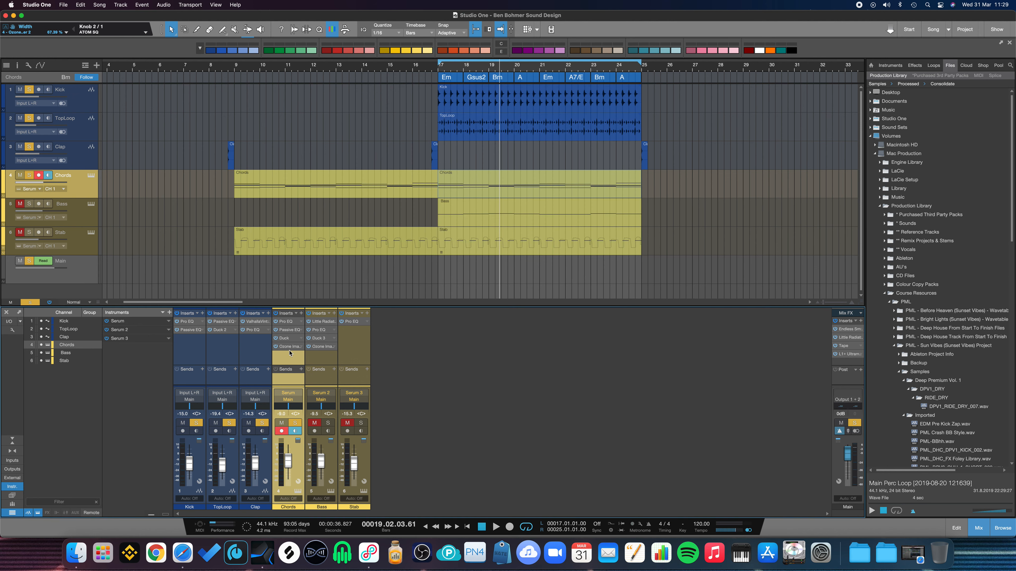
Open Serum and the notes for the Chords track and examine both oscillators' unison and detune settings and LFO 1's destination.
left_click(91, 176)
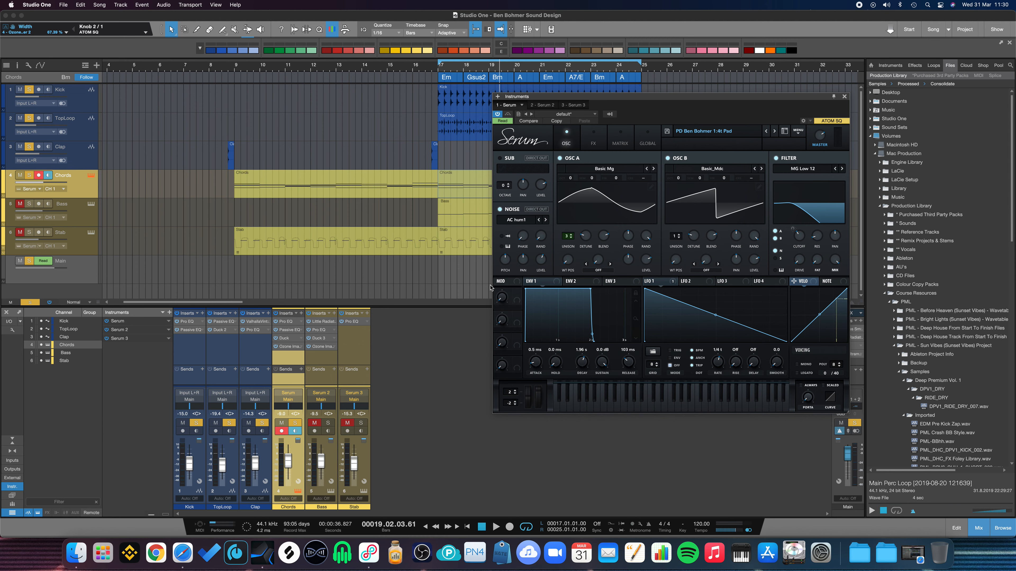
double_click(463, 190)
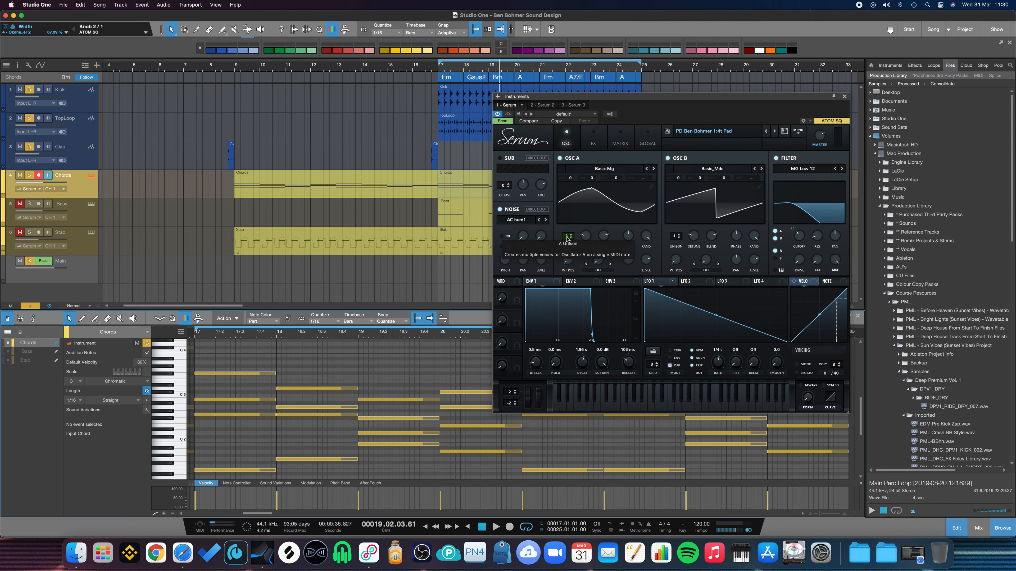
left_click_drag(585, 236, 585, 236)
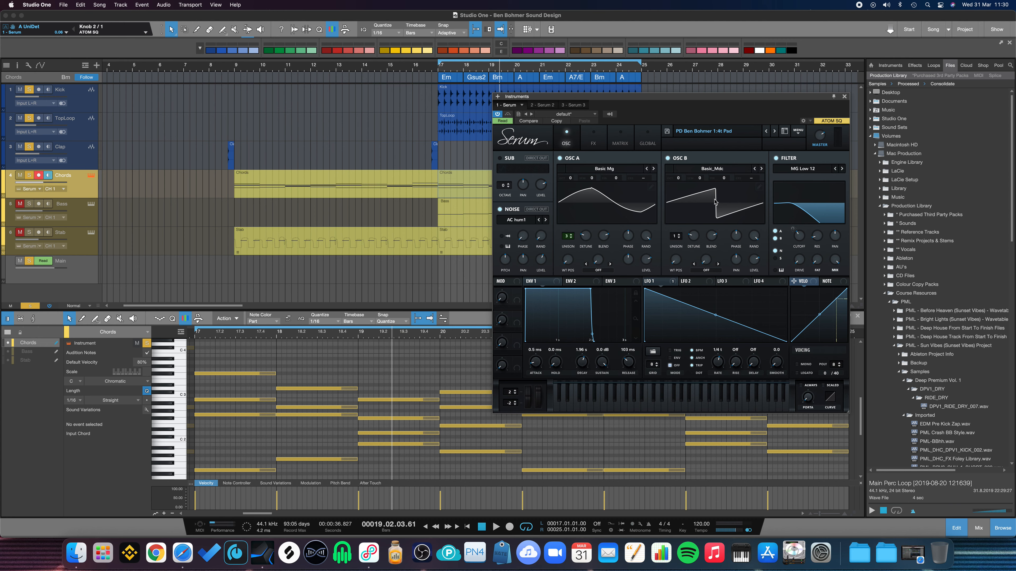
left_click_drag(694, 236, 703, 242)
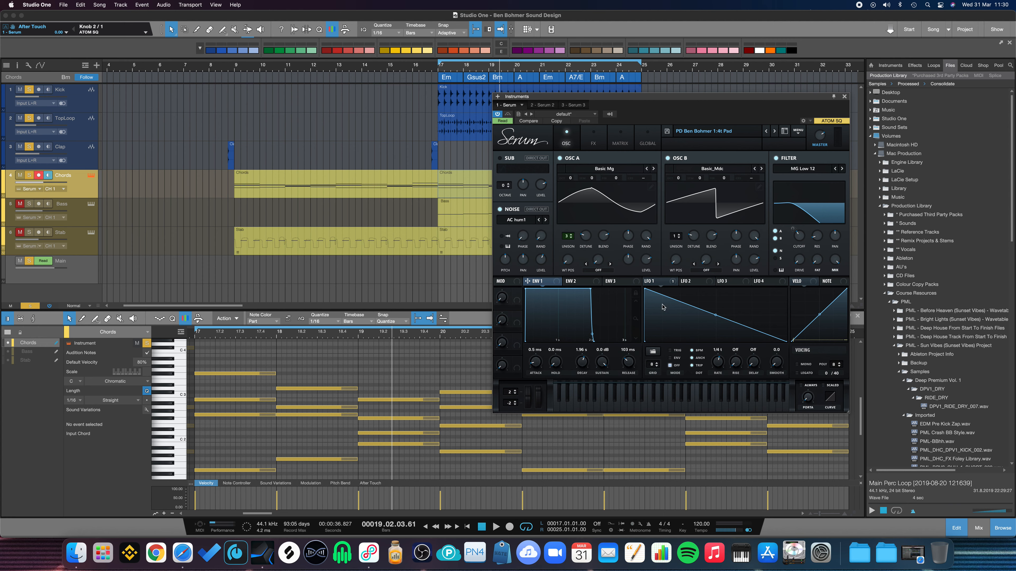
mouse_move(656, 285)
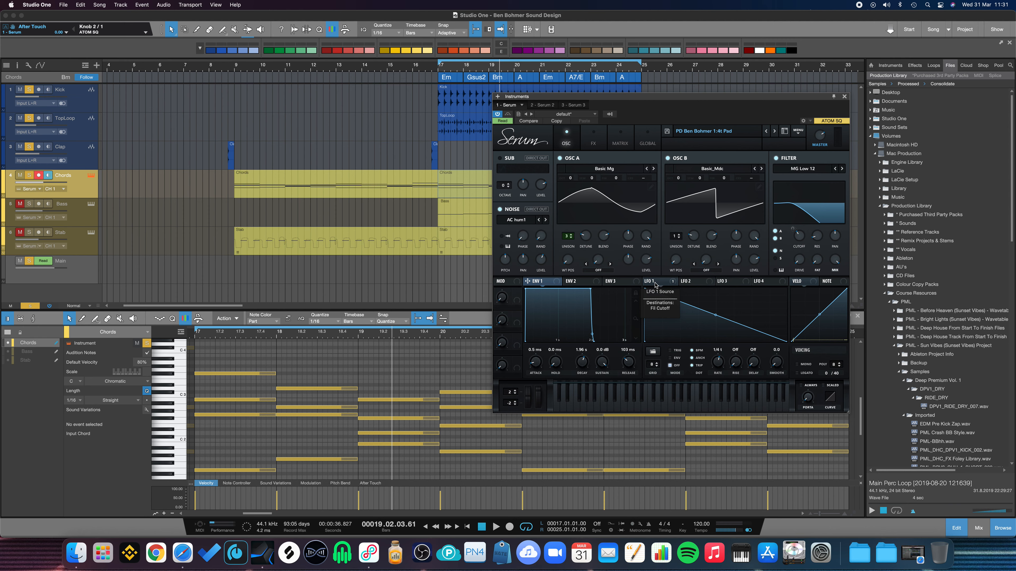
Mute the Clap, TopLoop and Kick tracks and play the Chords track on its own.
left_click(20, 146)
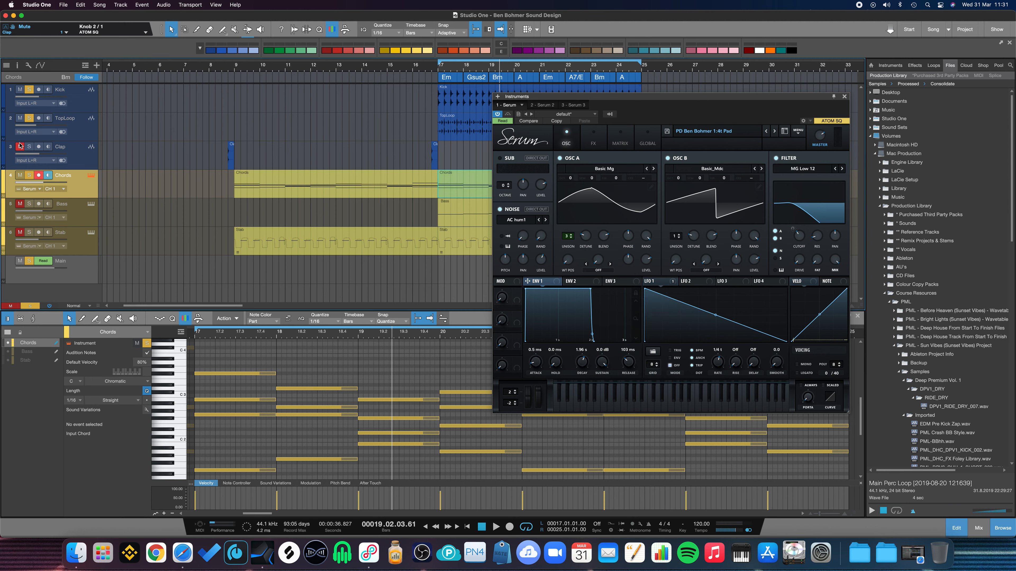
left_click(20, 118)
left_click(19, 89)
key("space")
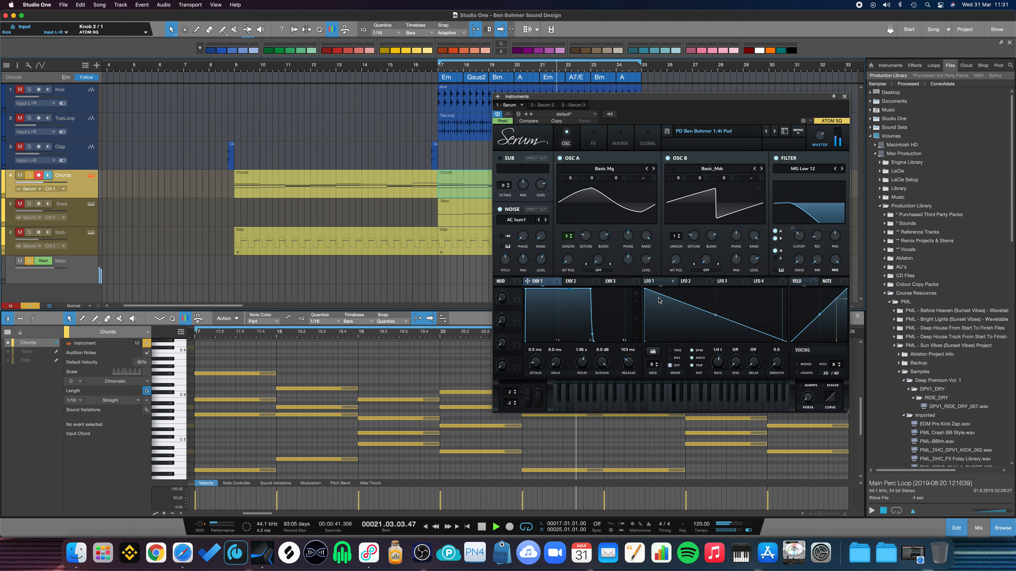
Reshape Serum's LFO 1 curve into a triangle that rises to a peak at the centre.
left_click(645, 290)
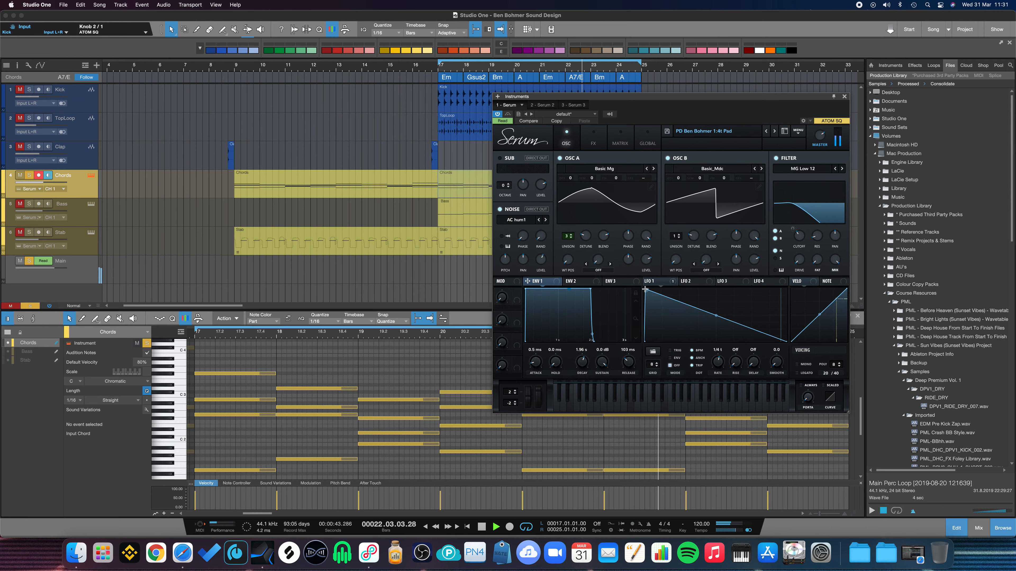
left_click_drag(645, 290, 716, 286)
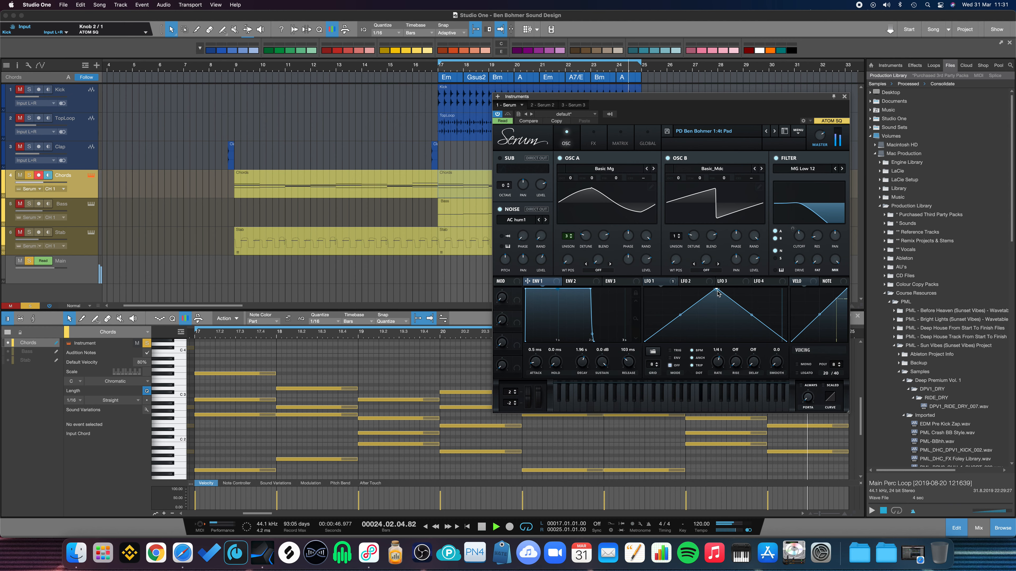
Reshape Serum's LFO 1 curve into a descending ramp that starts at its peak, stop playback, and check its triplet timing option.
left_click_drag(718, 292, 643, 278)
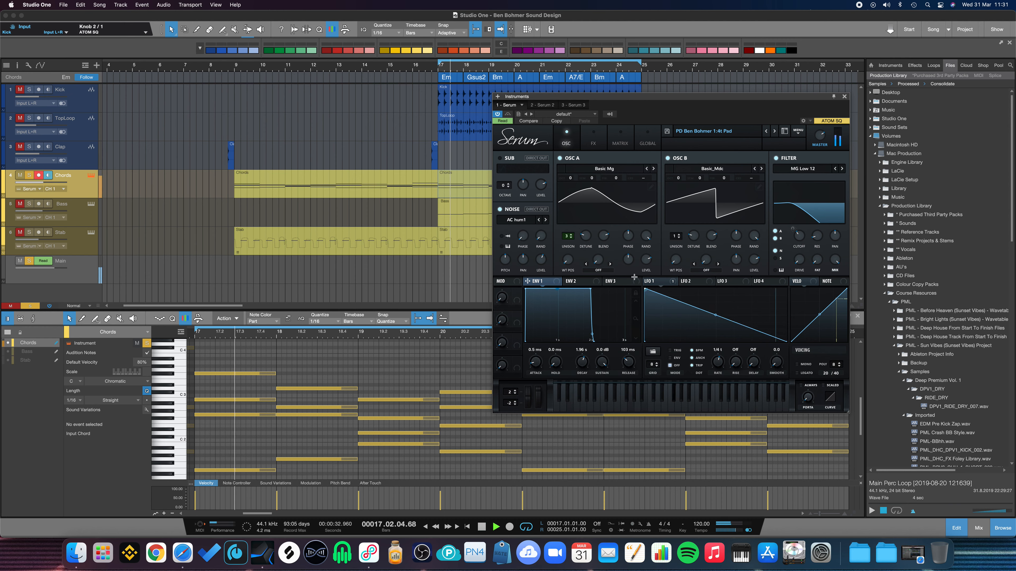
key("space")
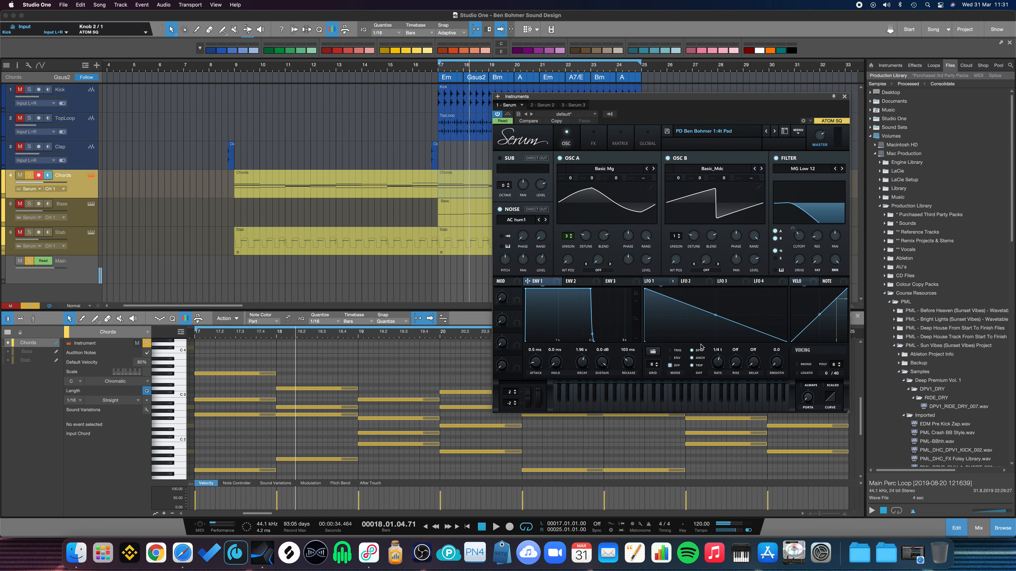
left_click(693, 365)
left_click(692, 365)
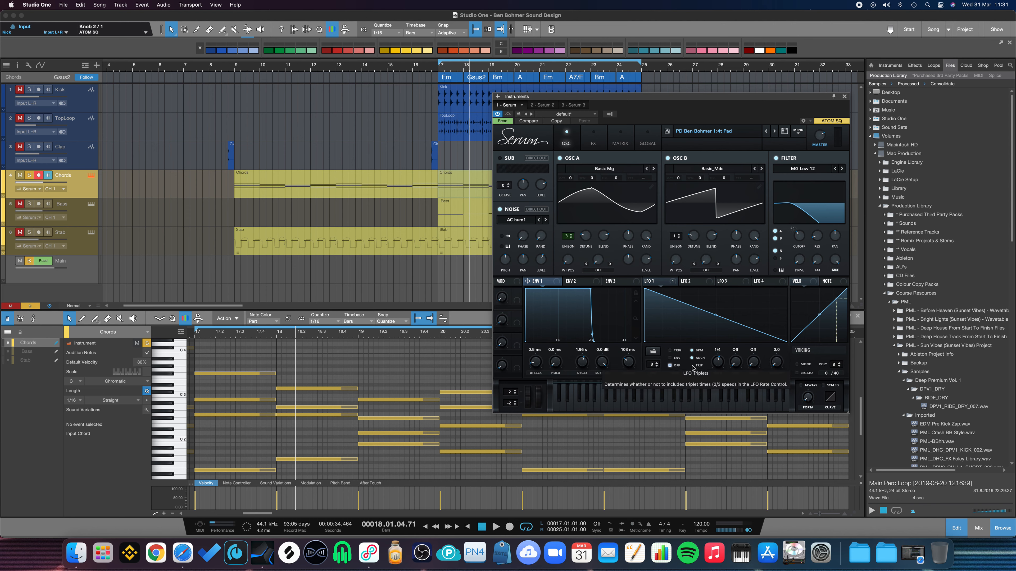
Play the chords and try a faster LFO 1 rate of 1/8 triplet.
mouse_move(717, 363)
left_mouse_down()
mouse_move(718, 378)
mouse_move(722, 368)
left_mouse_up()
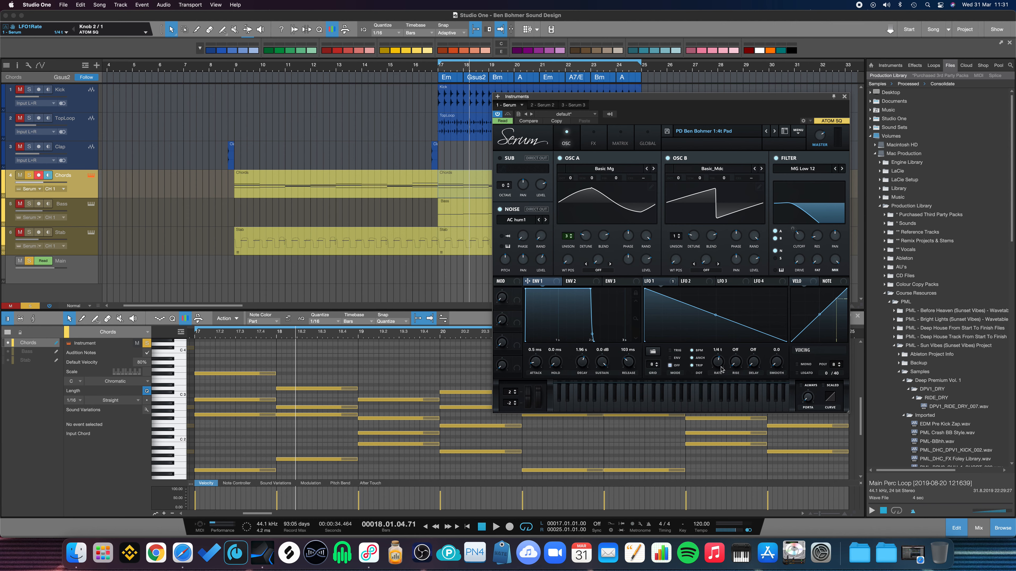
key("space")
left_click_drag(719, 366, 720, 360)
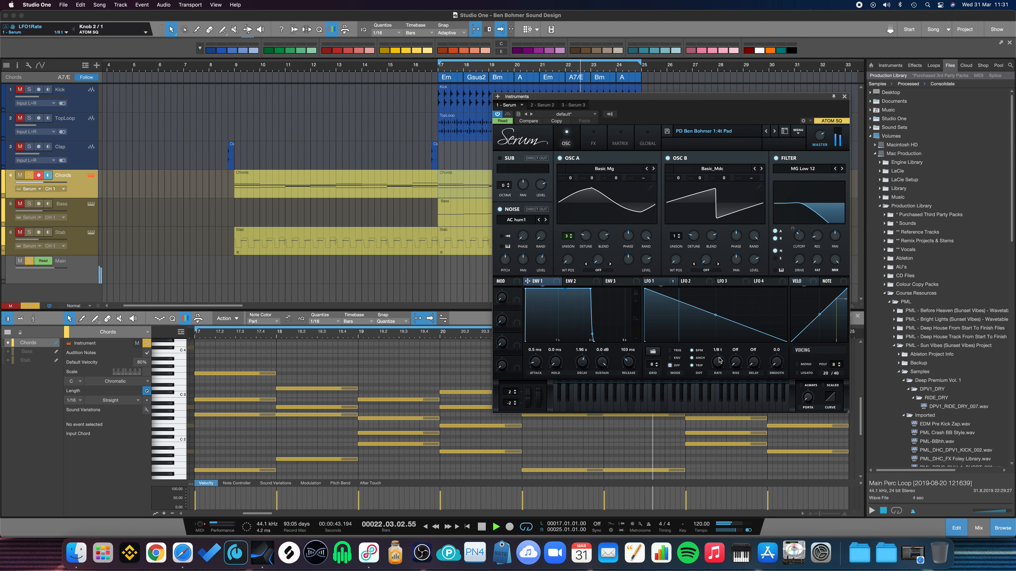
Unmute the Clap, TopLoop and Kick tracks so the drums play with the chords.
left_click(20, 147)
left_click(19, 118)
left_click(20, 90)
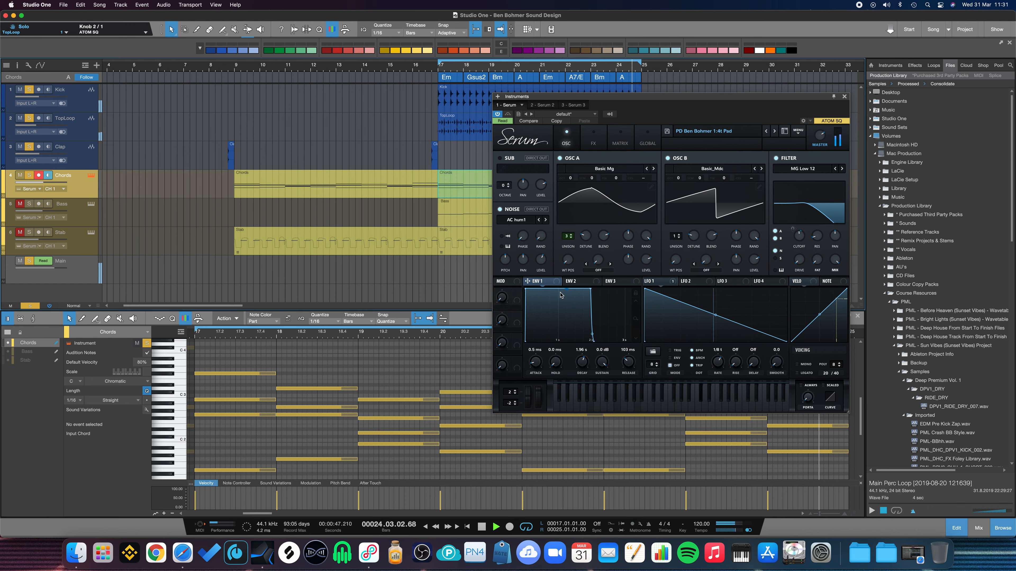
Try a slower LFO 1 rate against the drums, return it to 1/4 triplet, and stop playback.
left_click_drag(718, 363, 720, 376)
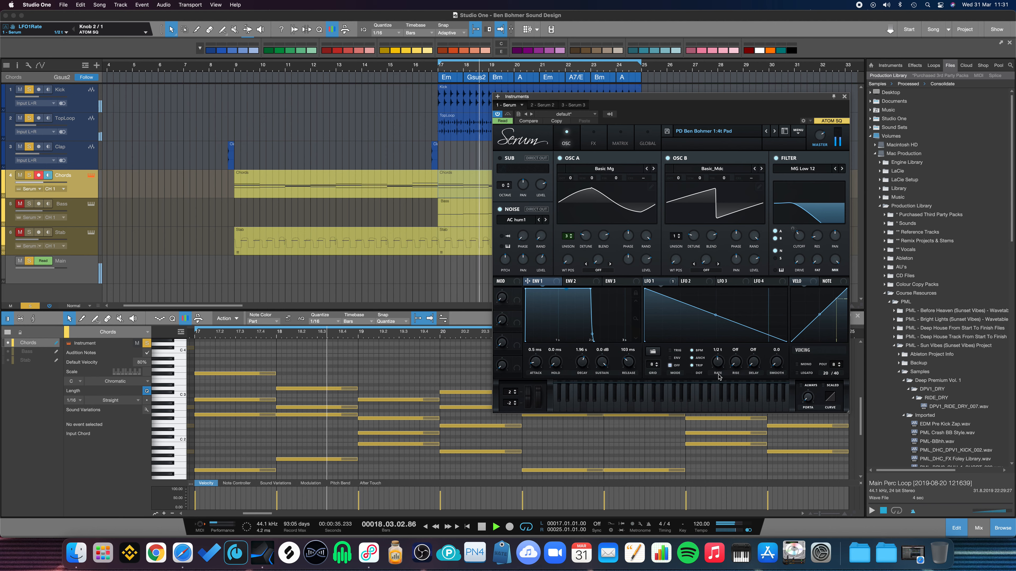
left_click_drag(718, 366, 719, 362)
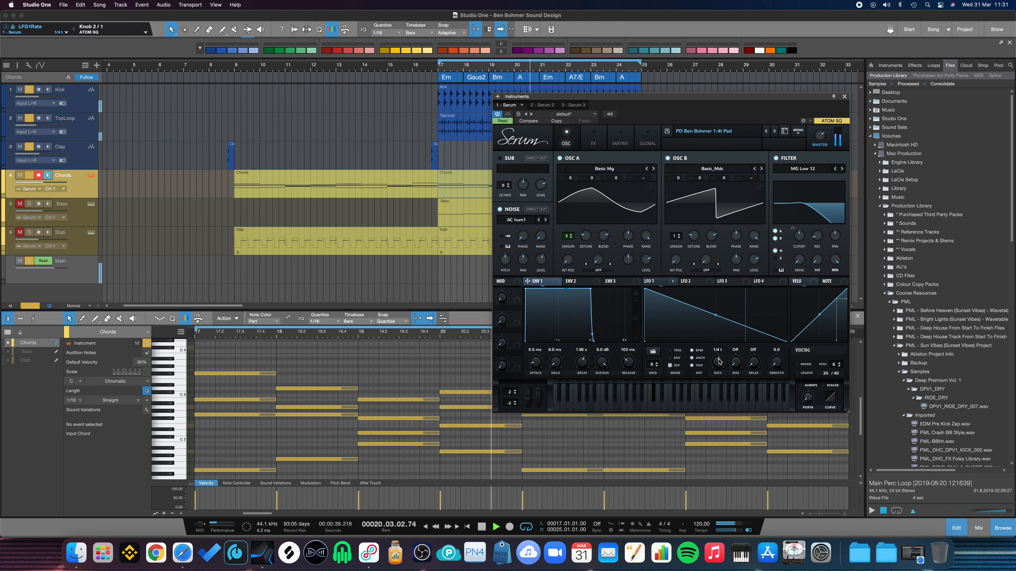
key("space")
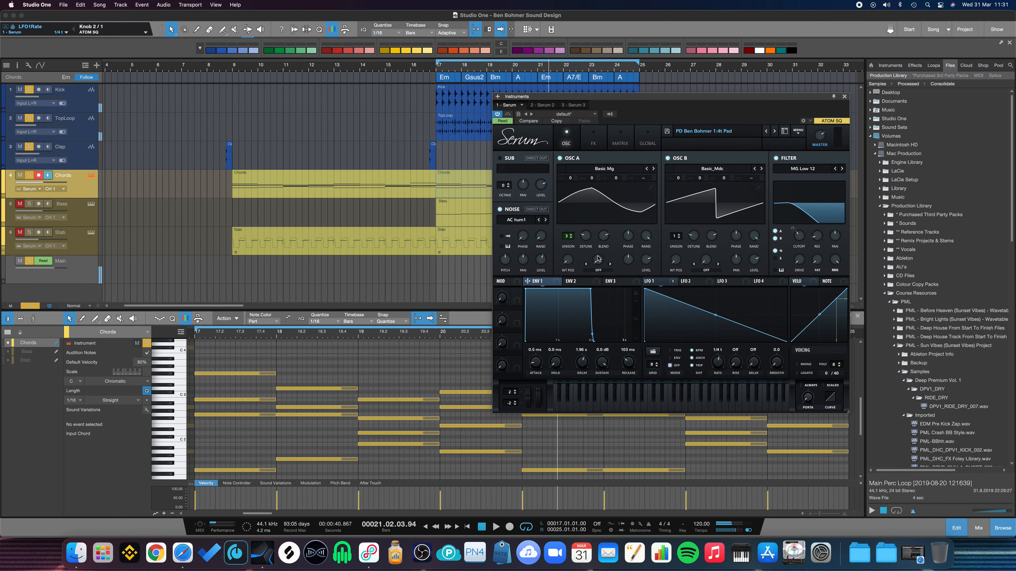
Show LFO 1's modulation of the filter cutoff and inspect the reverb mix in the pad's effects before returning to the oscillators.
left_click(659, 284)
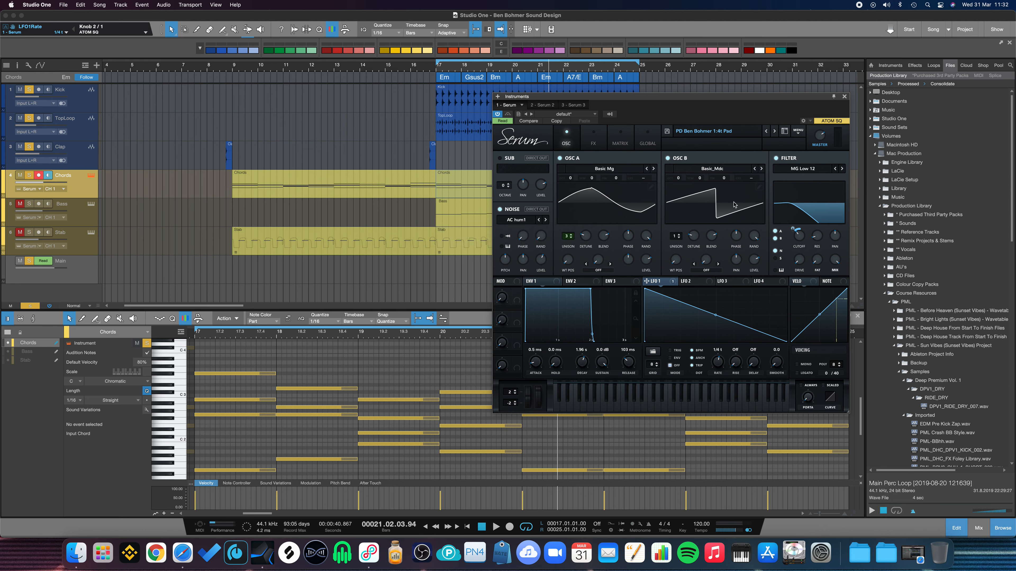
left_click(594, 142)
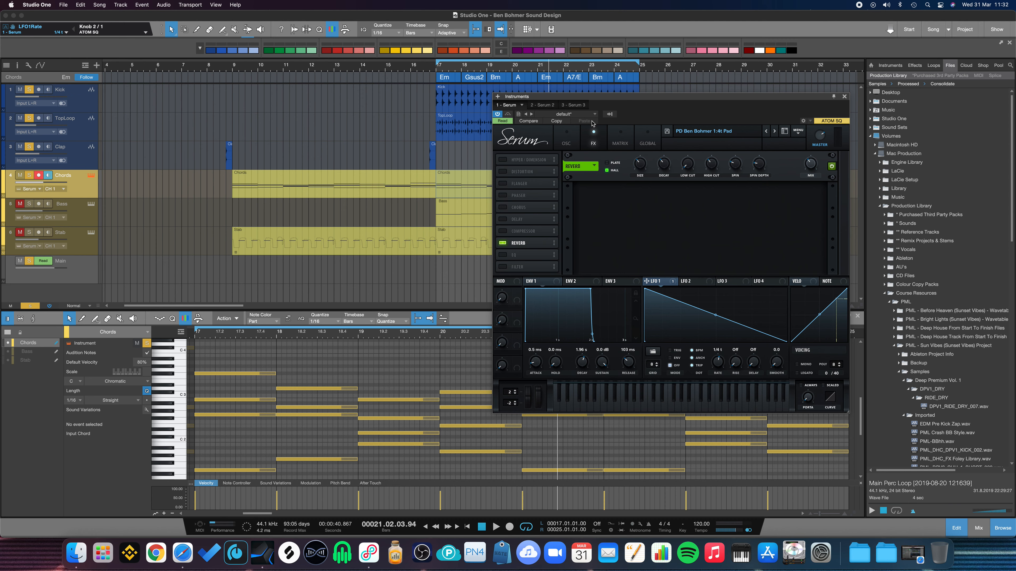
left_click(812, 162)
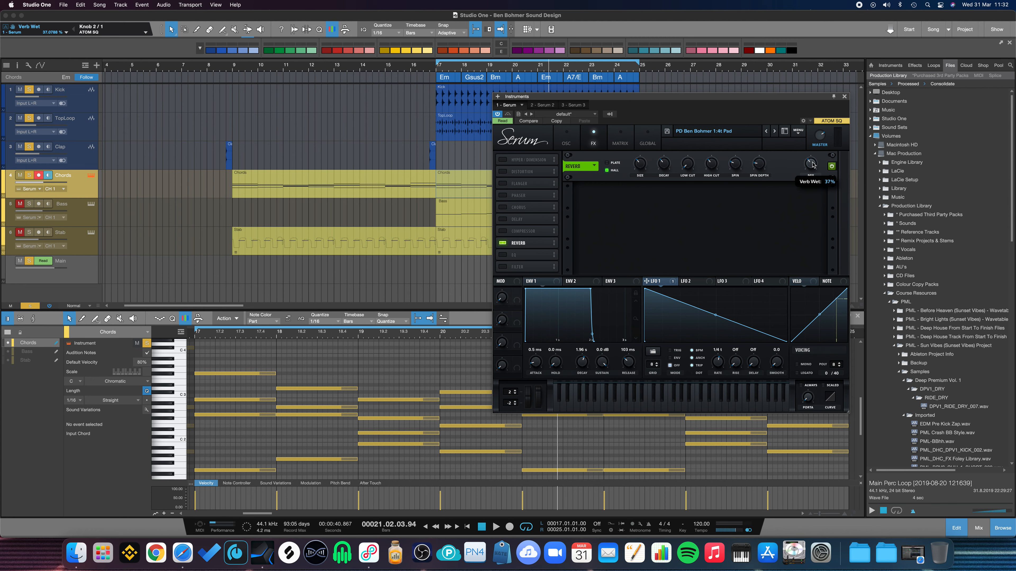
left_click(567, 140)
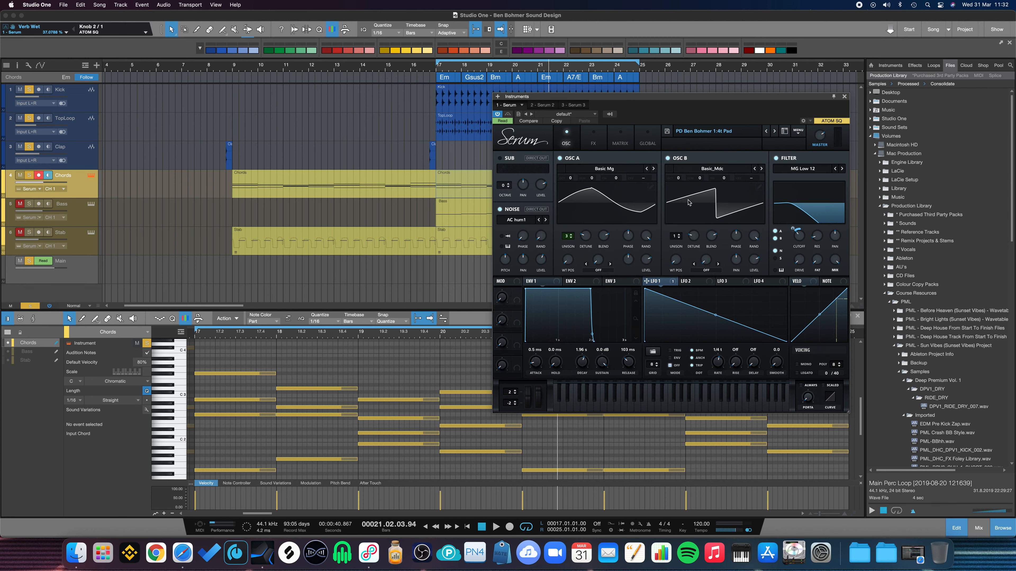
Compare the playing pad with Serum's filter turned off and on, leaving the filter enabled, and stop playback.
left_click(776, 158)
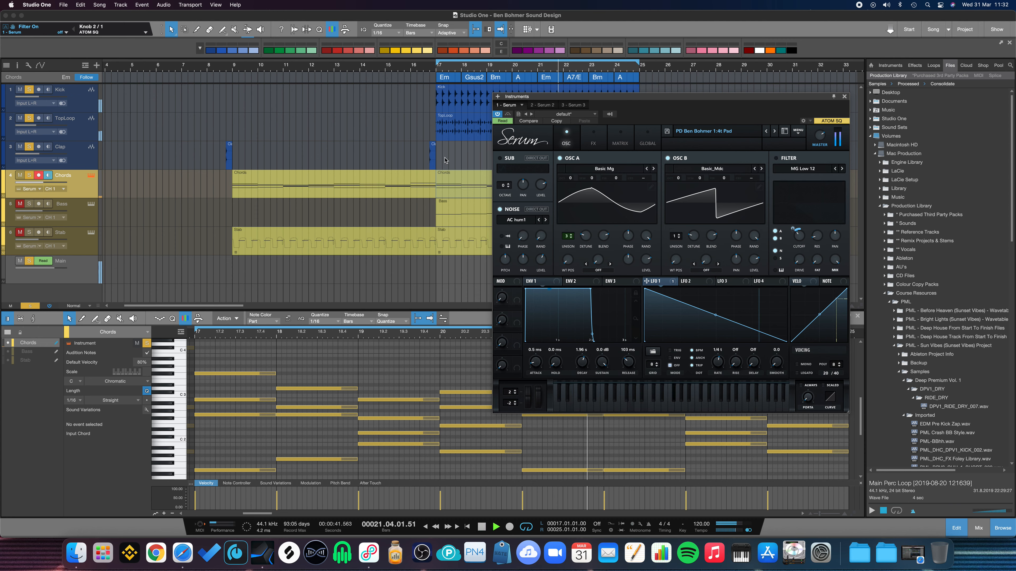
left_click(776, 158)
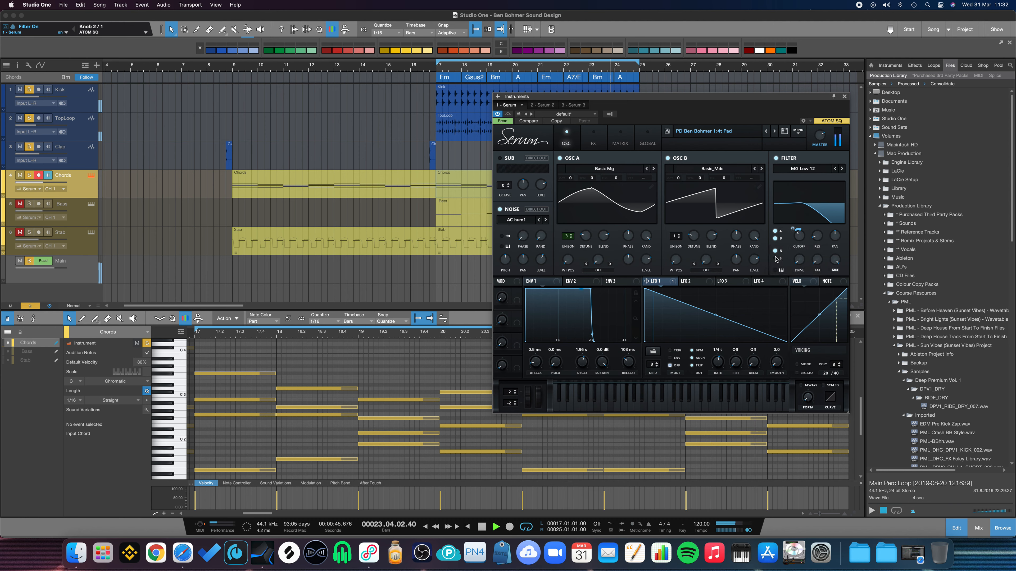
key("space")
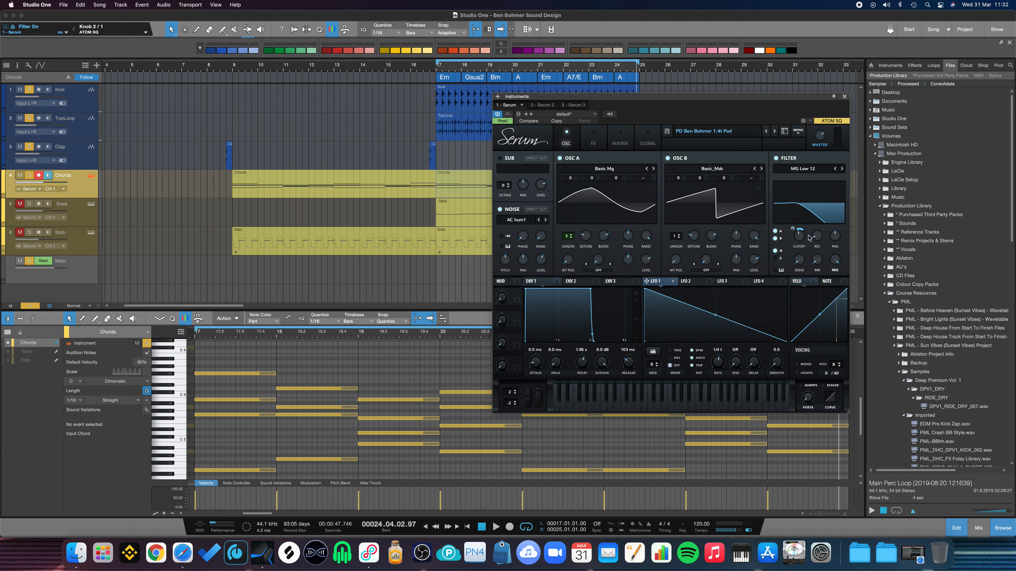
Lower the pad's filter cutoff to 142 Hz during playback and demonstrate assigning LFO 1 to the filter.
mouse_move(801, 239)
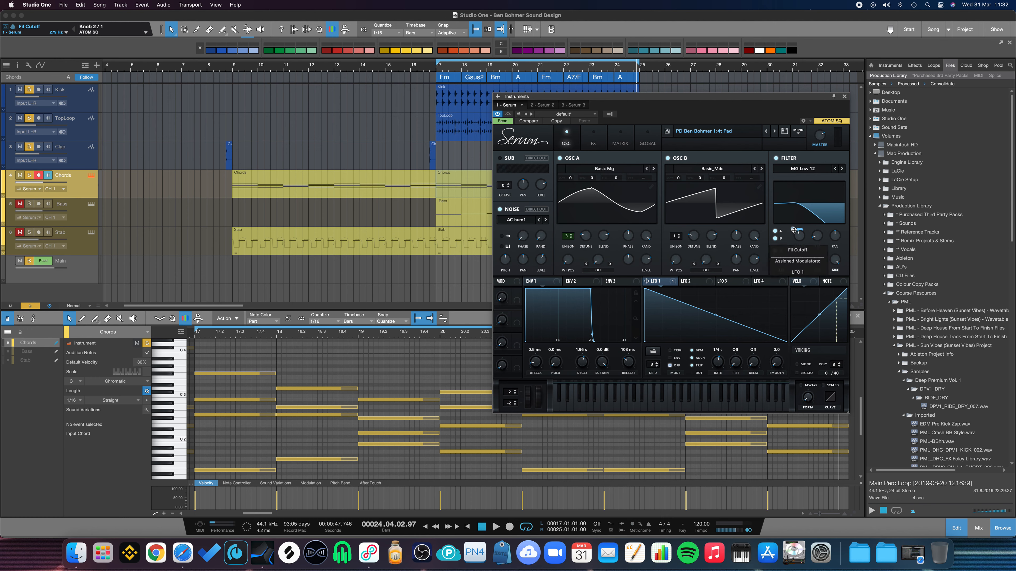
key("space")
mouse_move(802, 236)
left_mouse_down()
mouse_move(804, 216)
mouse_move(802, 258)
mouse_move(804, 250)
left_mouse_up()
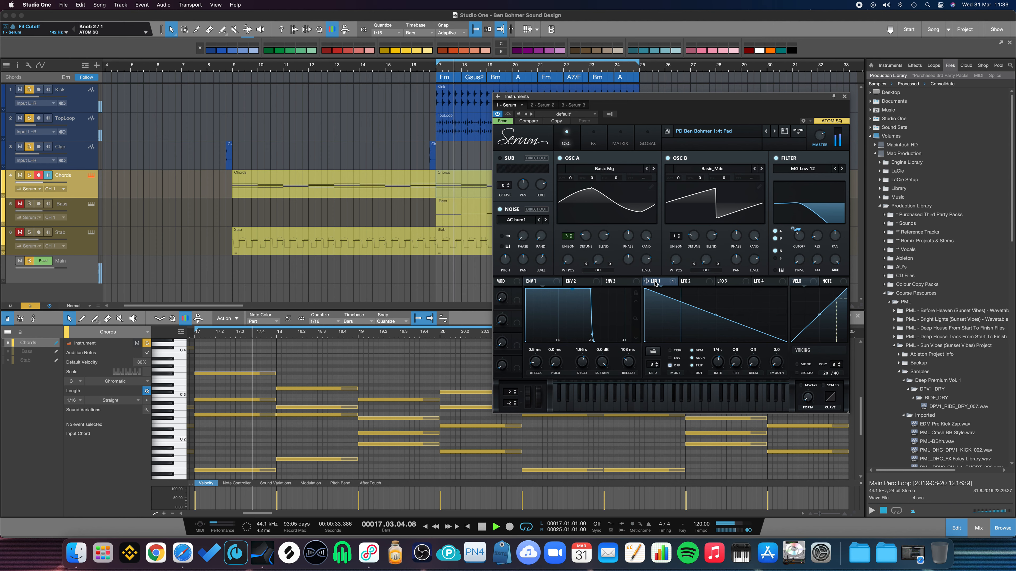
left_click_drag(655, 284, 789, 209)
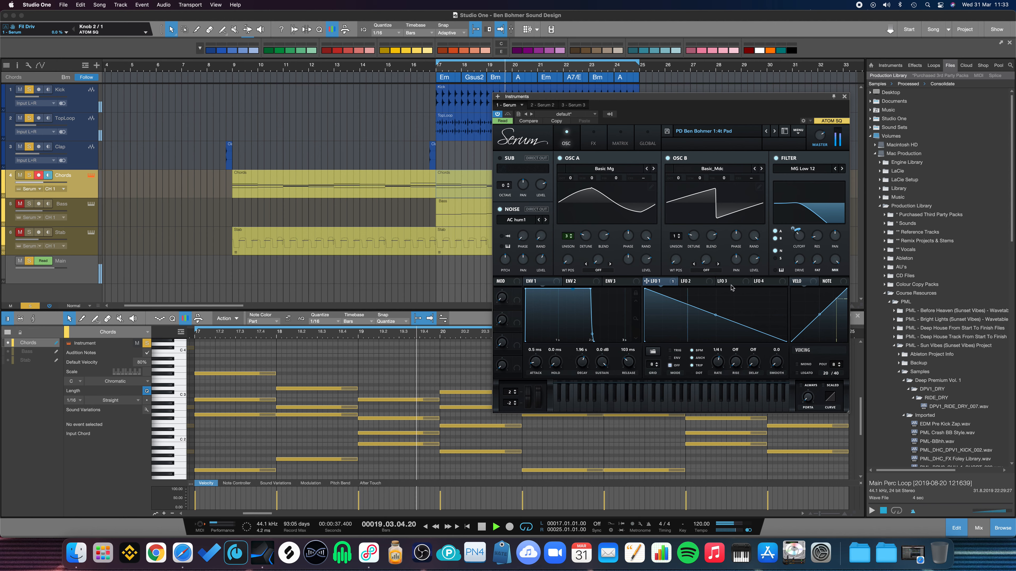
Review Serum's envelope 2 and envelope 1 settings, select the TopLoop clip, and close the pad's instrument window.
left_click(575, 282)
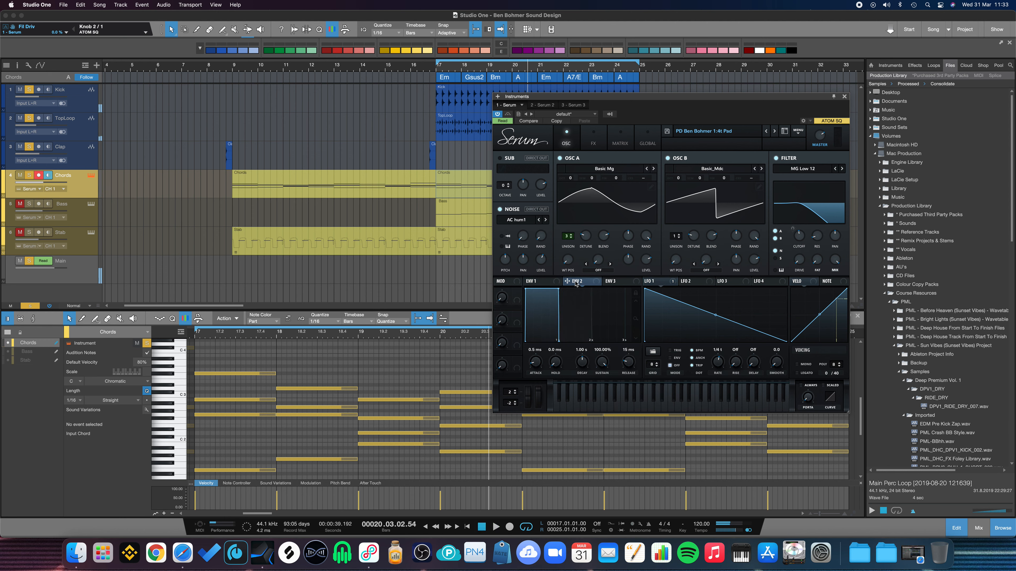
left_click(537, 282)
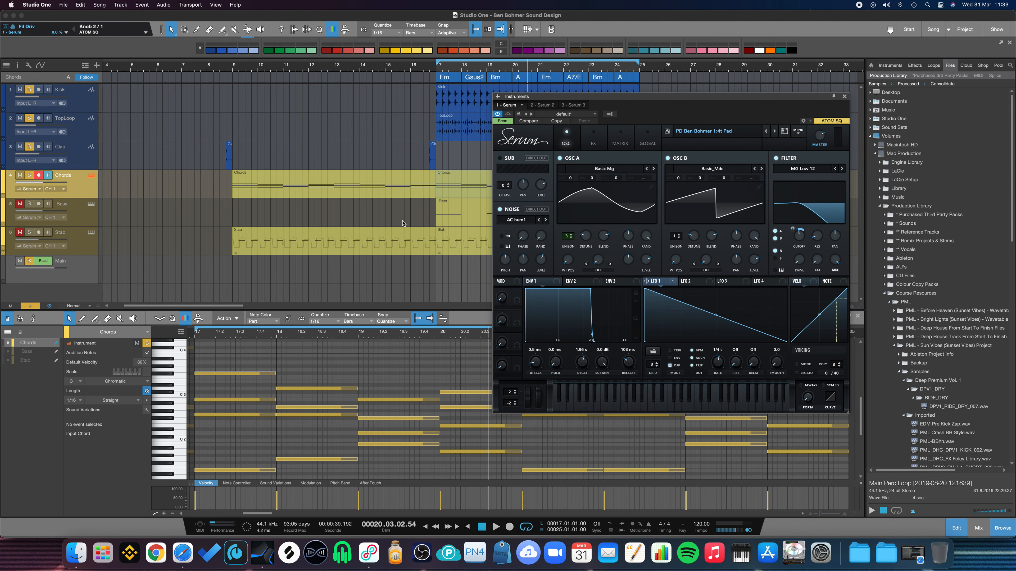
left_click(463, 128)
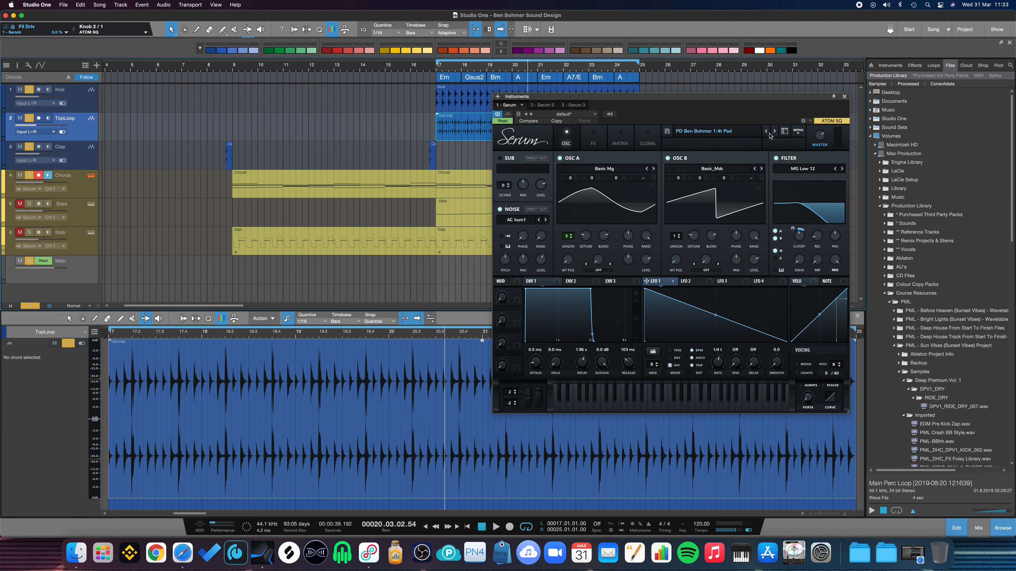
left_click_drag(767, 100, 779, 68)
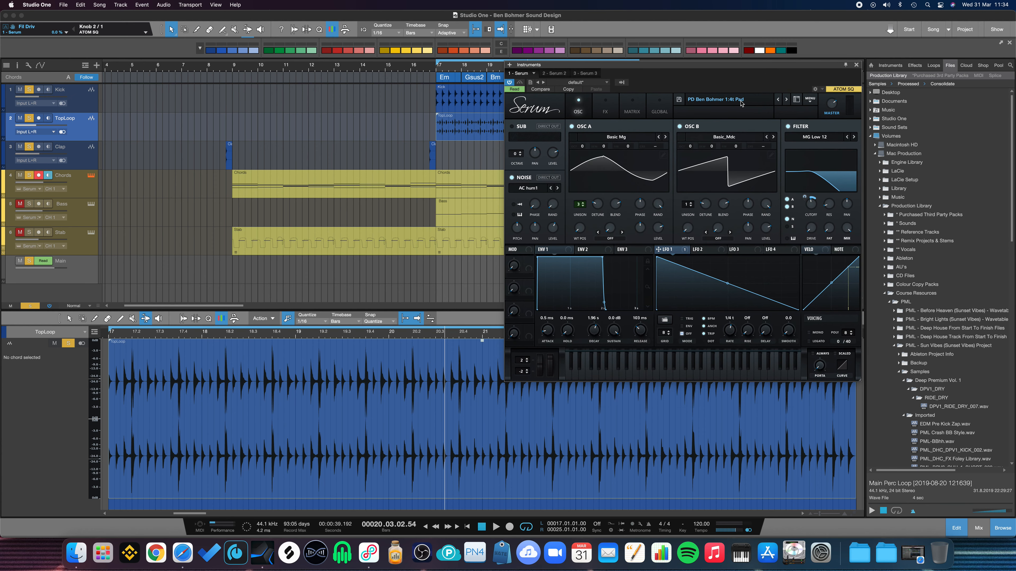
left_click(856, 65)
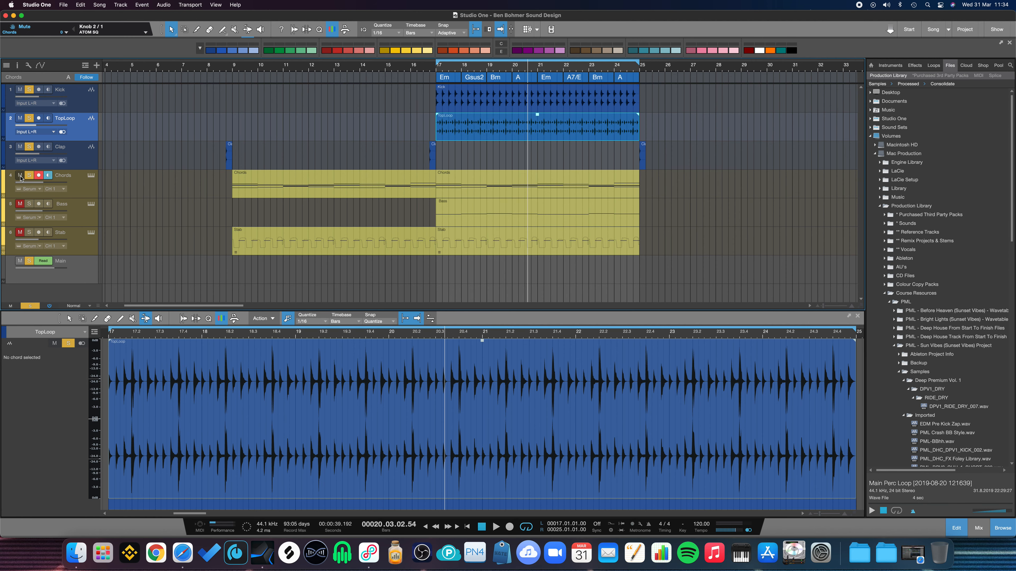
Unmute the Bass track, open its Serum instrument, and move the window clear of the arrangement.
left_click(76, 210)
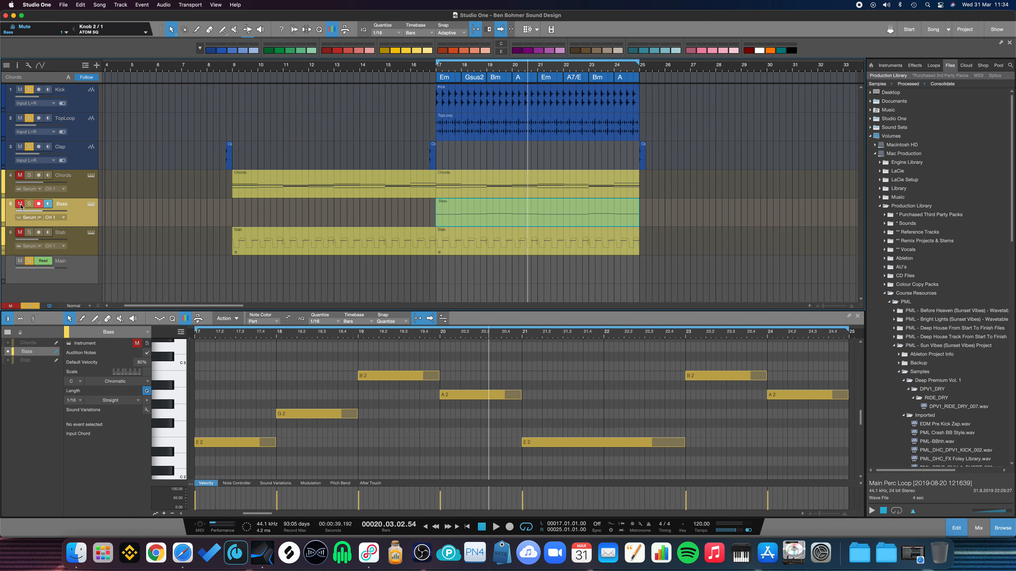
left_click(91, 205)
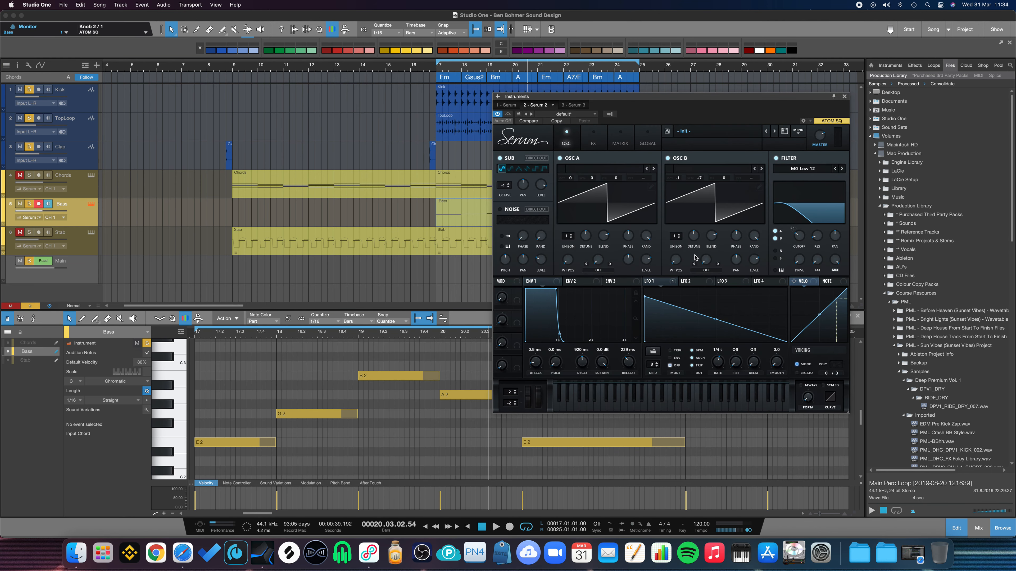
left_click_drag(675, 100, 842, 45)
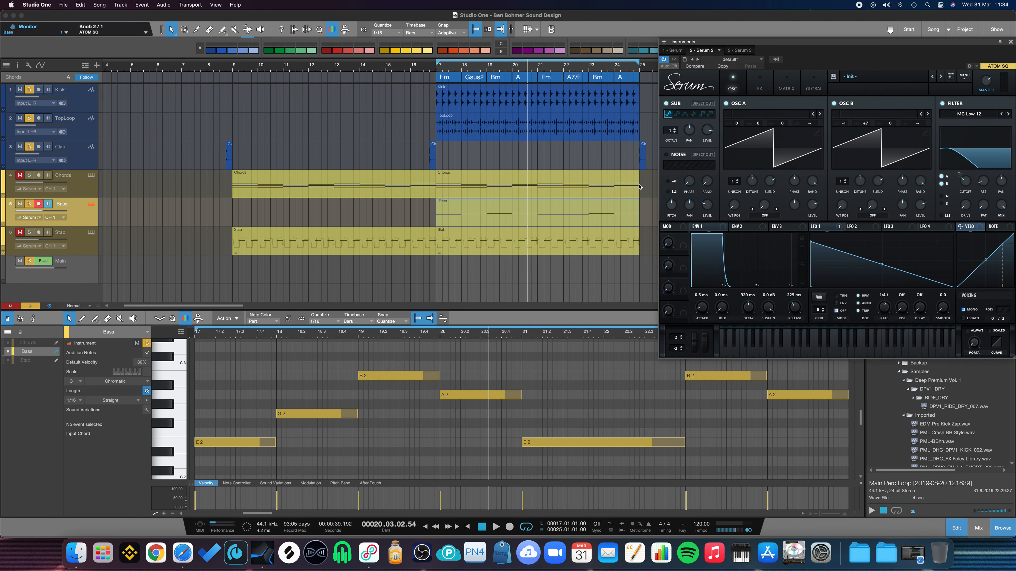
Play the bass with the drums from bar 17 and stop playback.
left_click(436, 71)
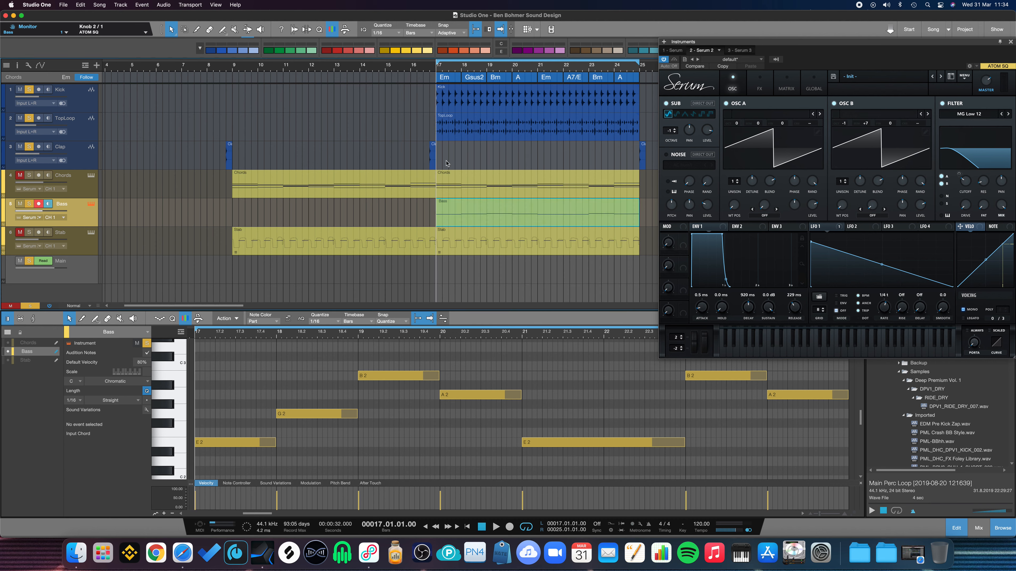
key("space")
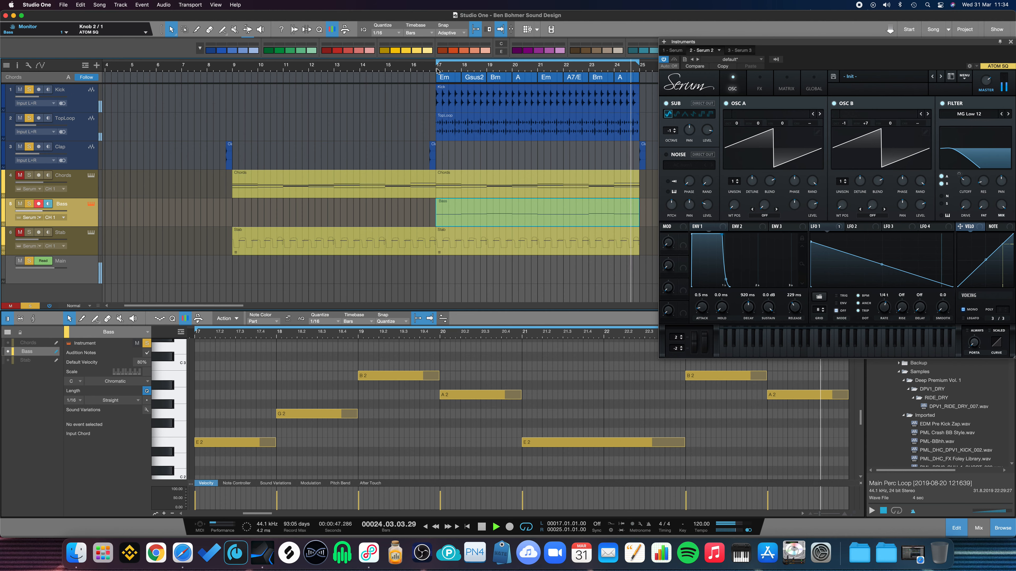
key("space")
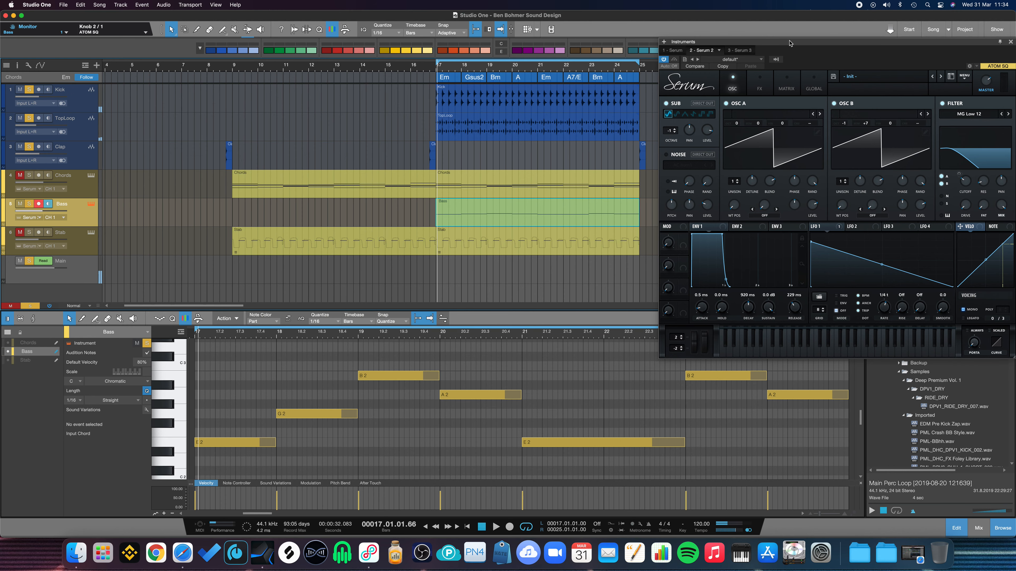
Audition the bass's oscillators A and B separately during playback by switching each off in turn, and re-enable both.
left_click_drag(790, 43, 643, 42)
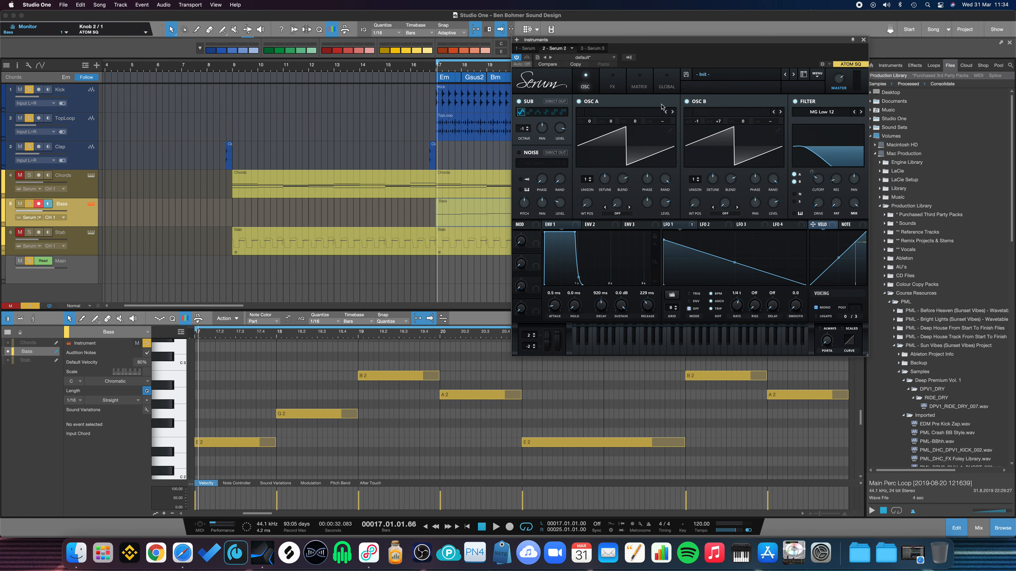
left_click(687, 101)
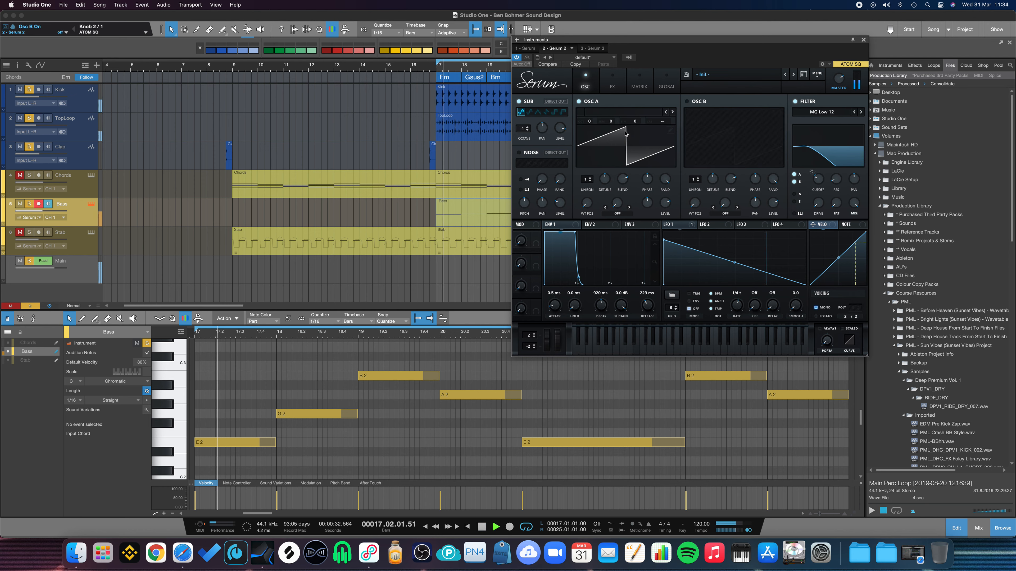
left_click(579, 101)
left_click(687, 102)
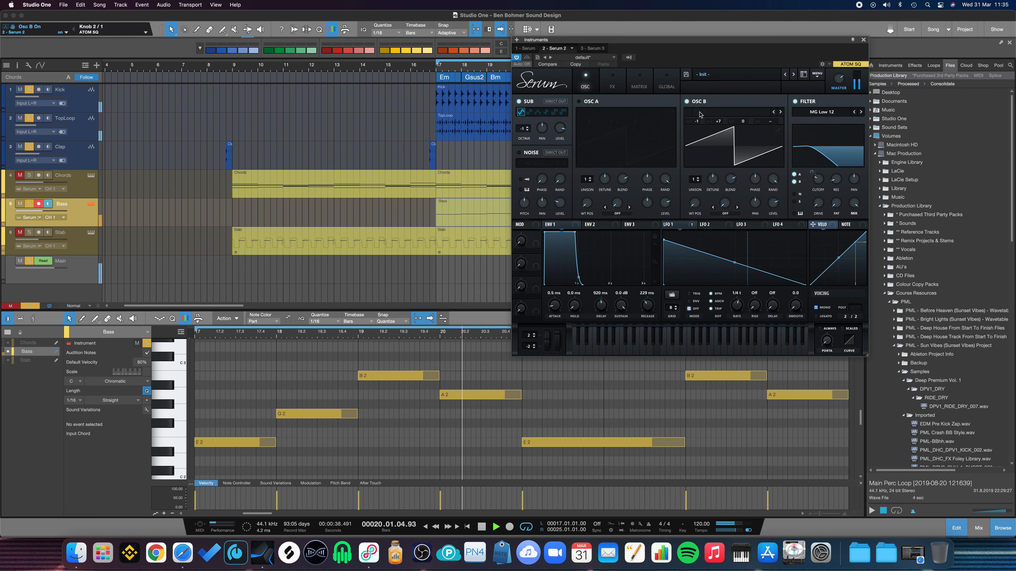
left_click(687, 102)
left_click(579, 102)
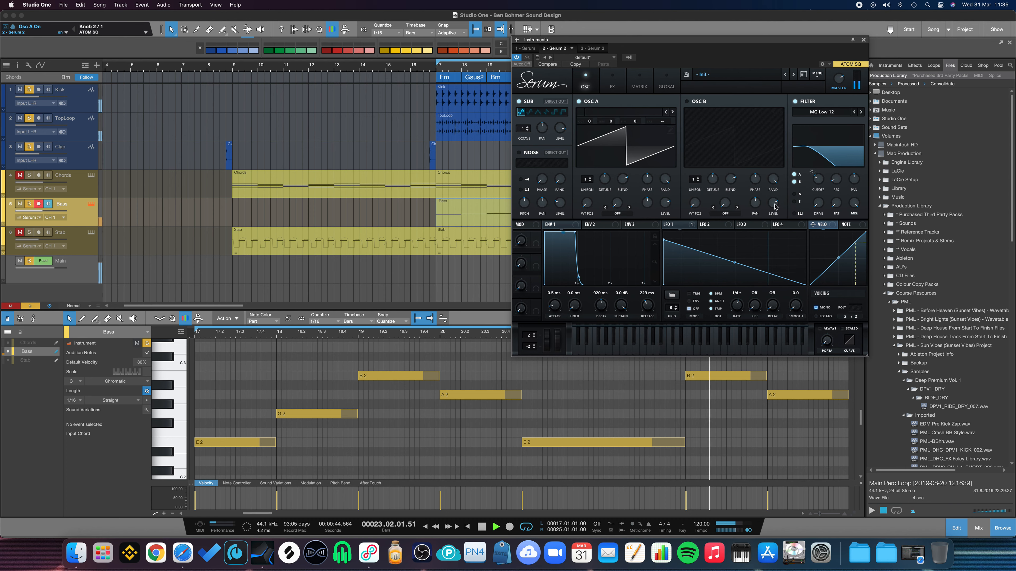
left_click(687, 102)
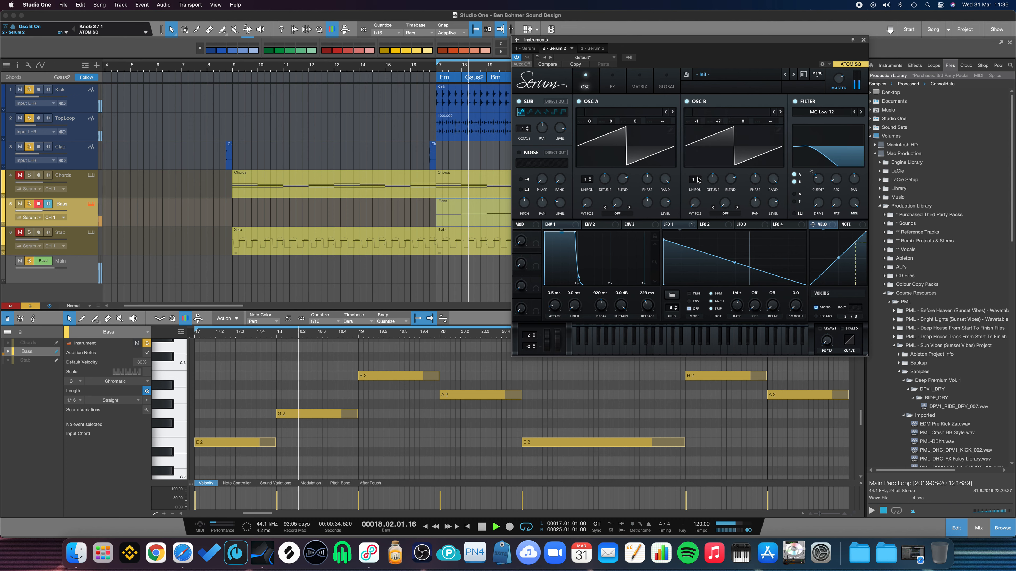
Try oscillator B's unison and detune on the bass, and inspect the LFO 1 and LFO 2 shapes.
left_click_drag(696, 181, 706, 145)
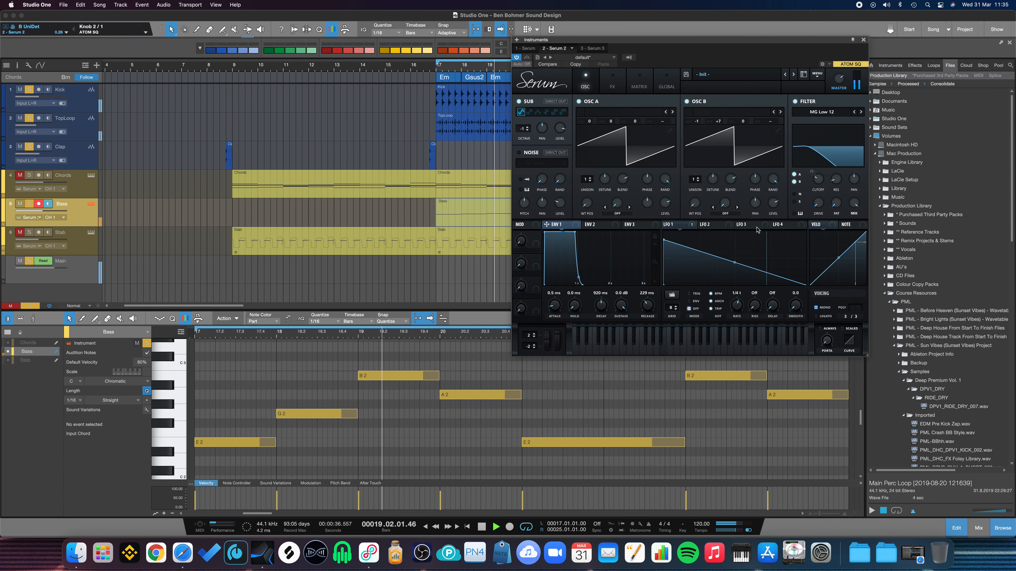
left_click(711, 226)
left_click(675, 226)
left_click(712, 227)
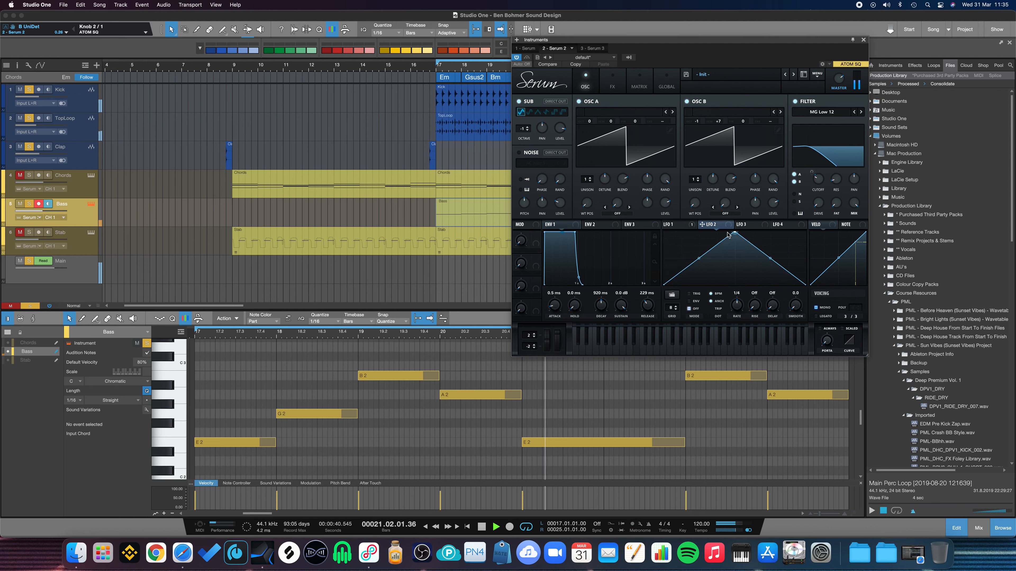
left_click(675, 225)
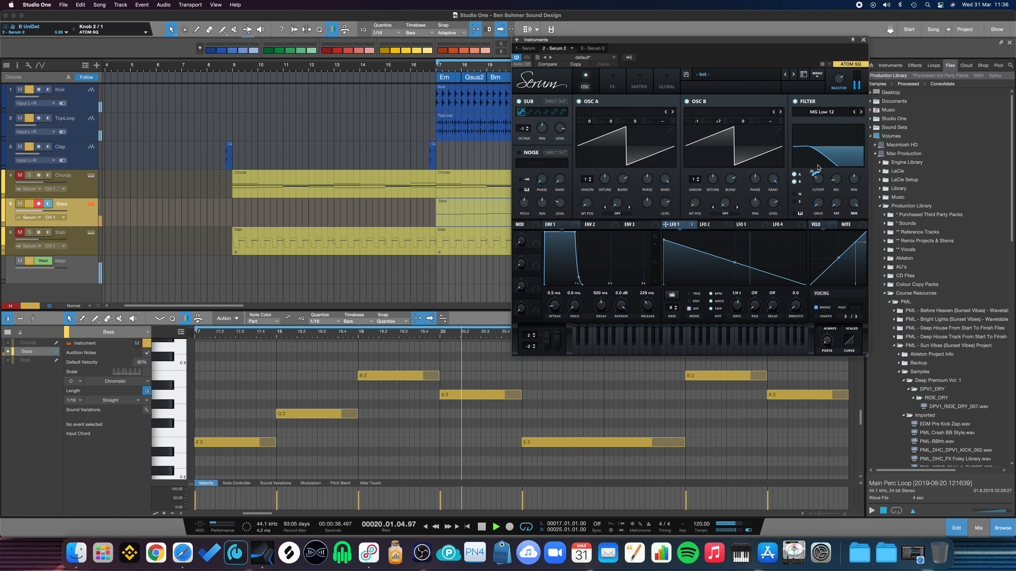
Sweep the bass filter cutoff up to 22050 Hz and back down during playback, and close the instrument window.
left_click_drag(818, 183, 820, 116)
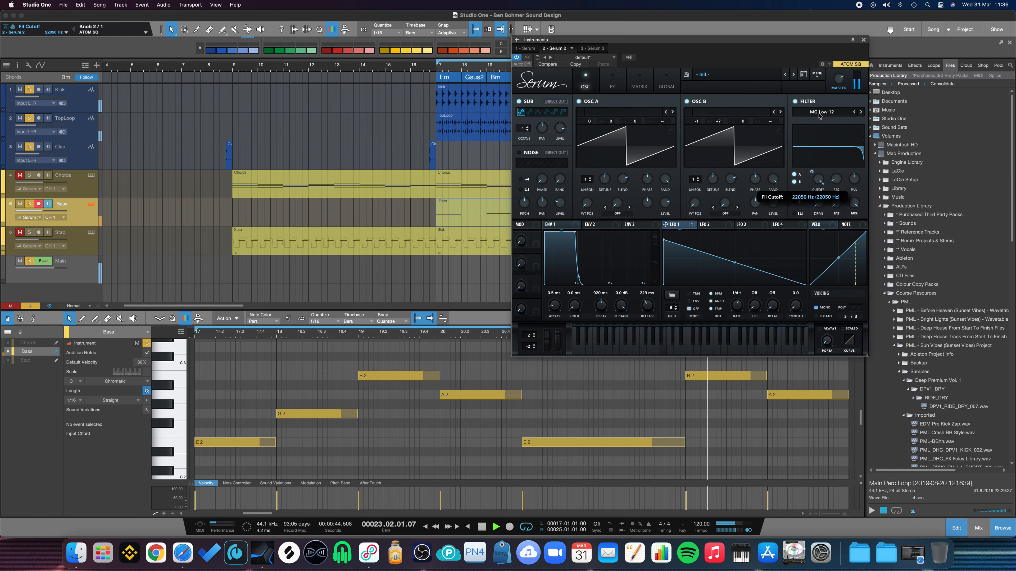
left_click_drag(819, 117, 812, 171)
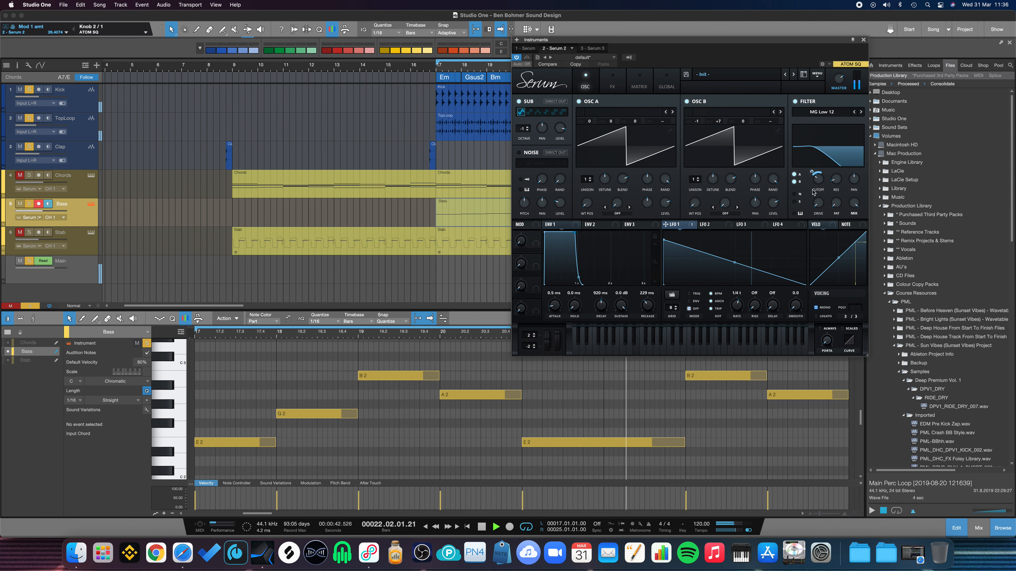
left_click(863, 40)
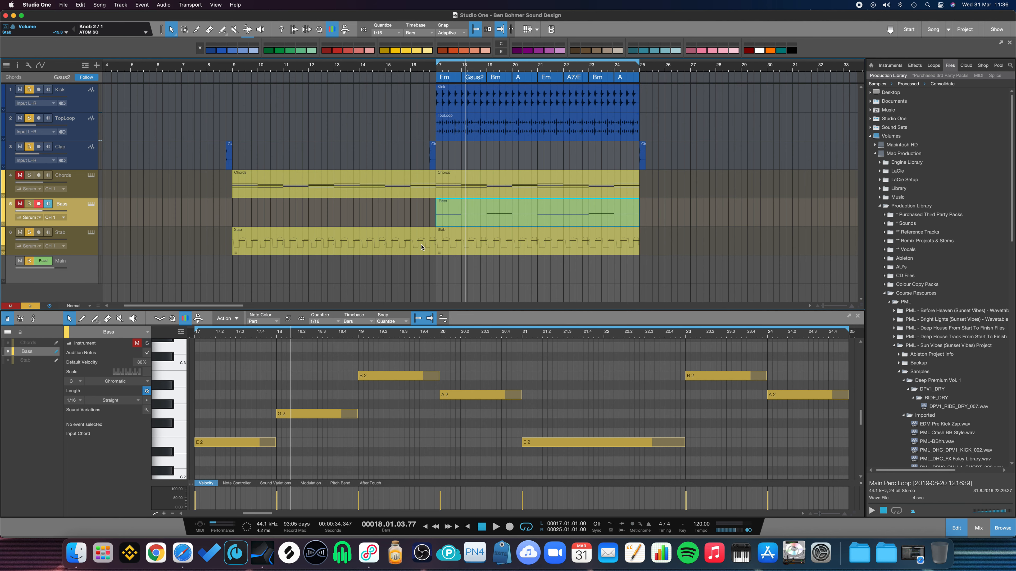
Select the Stab clip at bar 17 and lower the Stab track's volume to about -21.1 dB.
left_click(488, 244)
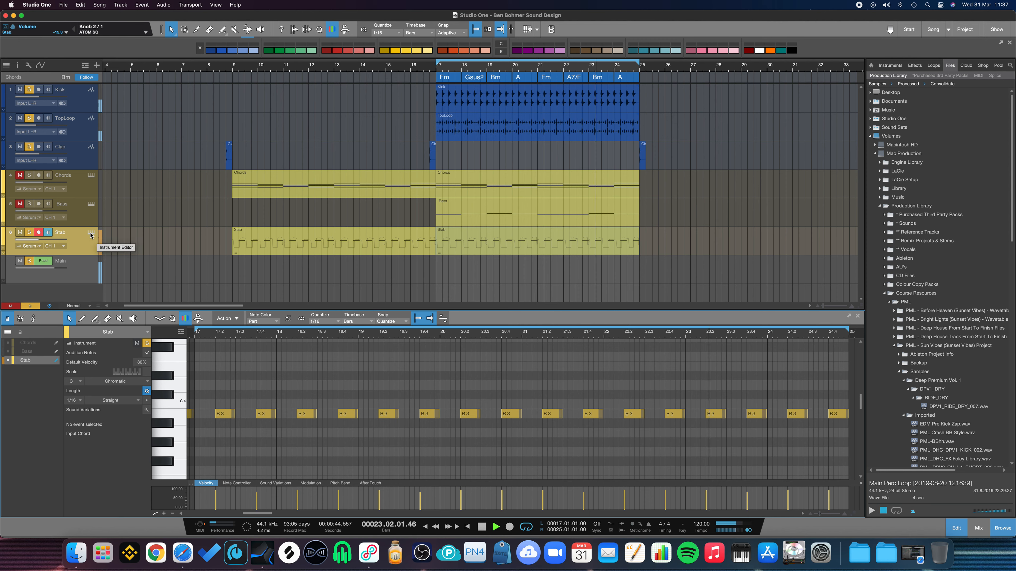
left_click_drag(41, 243, 34, 242)
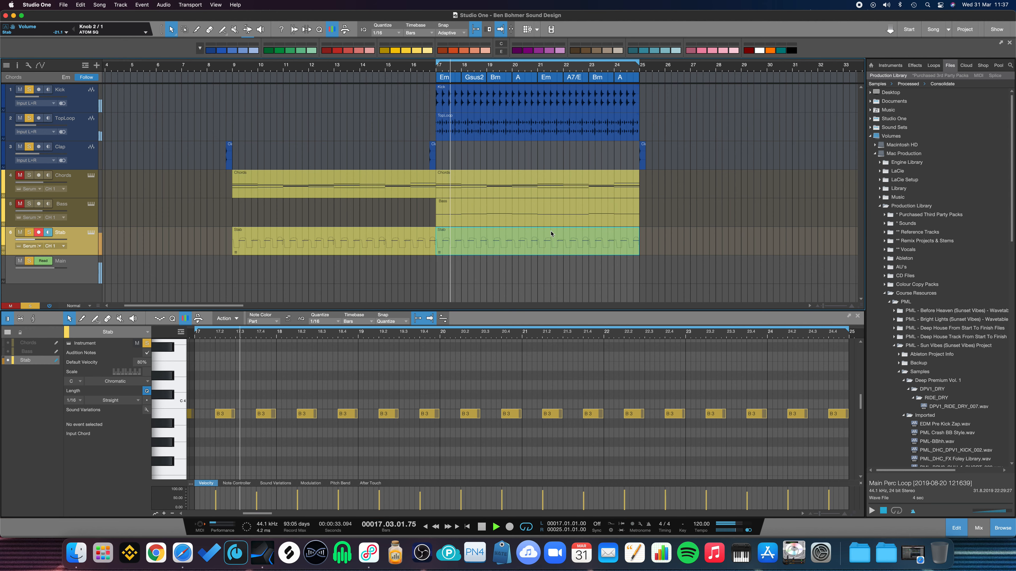
Open the Stab track's Serum, move its window aside, and inspect LFO 1, LFO 2 and envelope 1.
key("shift+F11")
left_click_drag(514, 71, 770, 85)
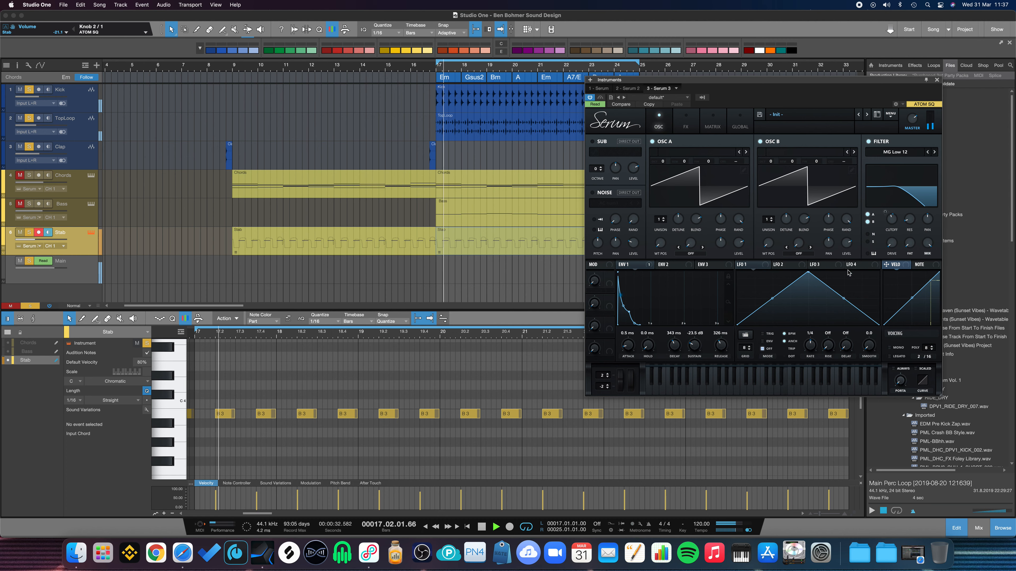
left_click(750, 266)
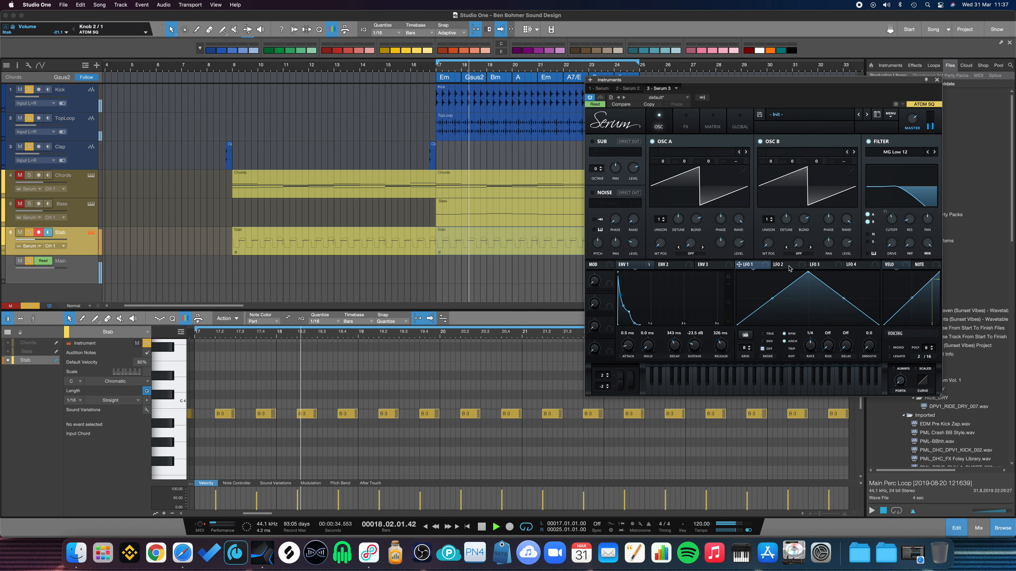
left_click(783, 267)
left_click(739, 269)
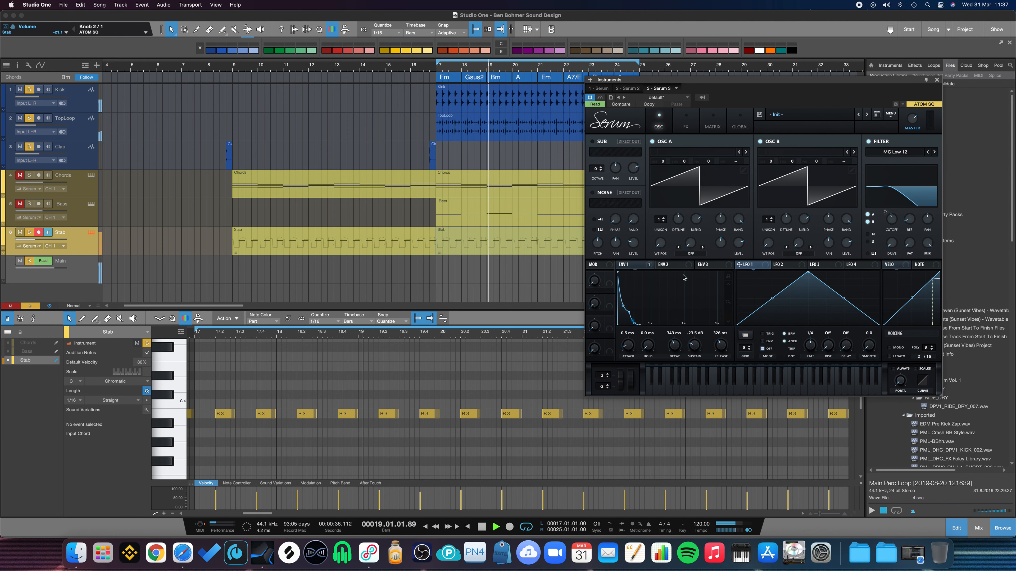
left_click(627, 266)
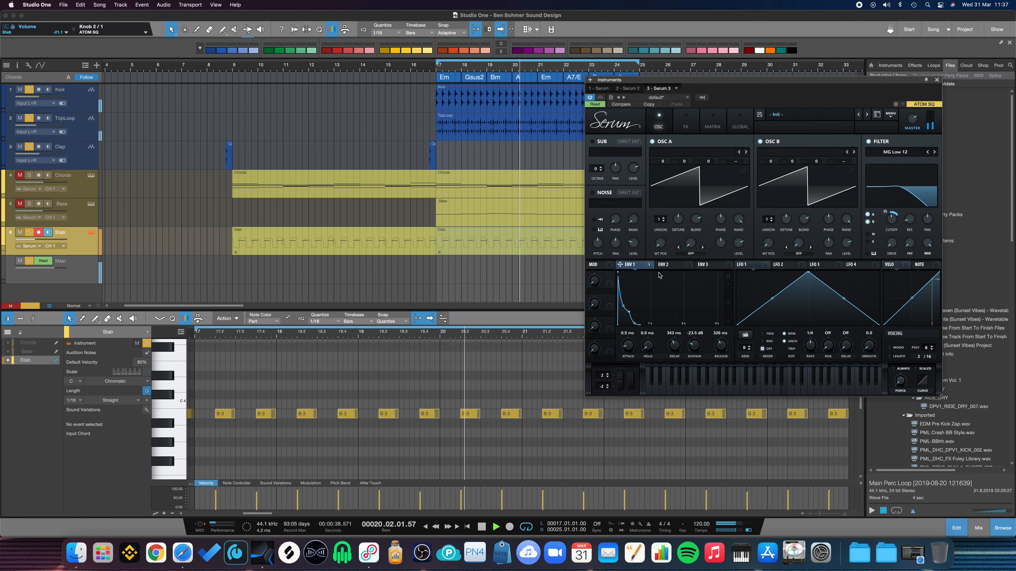
Audition the stab's filter cutoff up to 22050 Hz, check its Env 1 modulation amount, and close the instrument window.
mouse_move(892, 229)
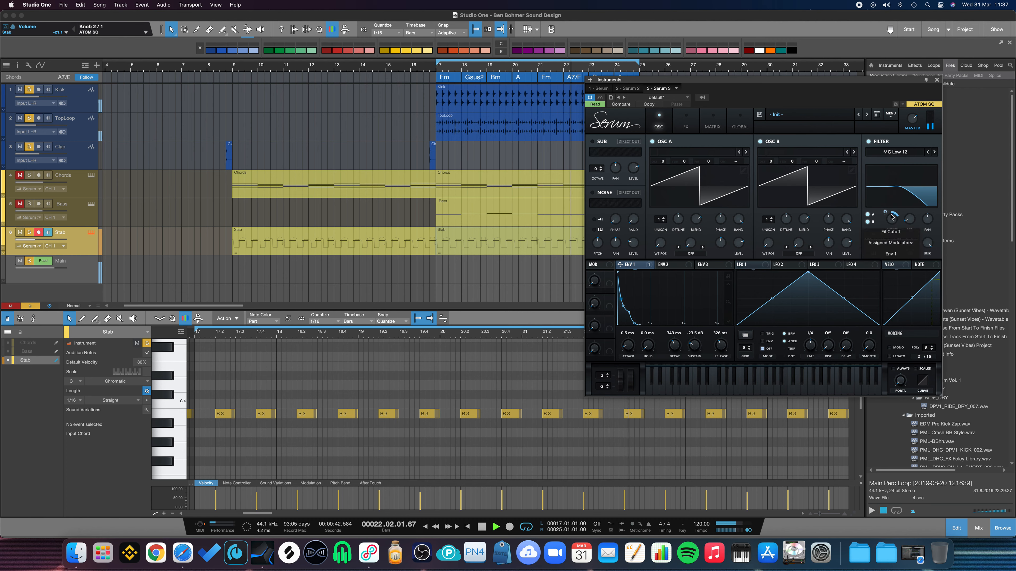
left_click(893, 220)
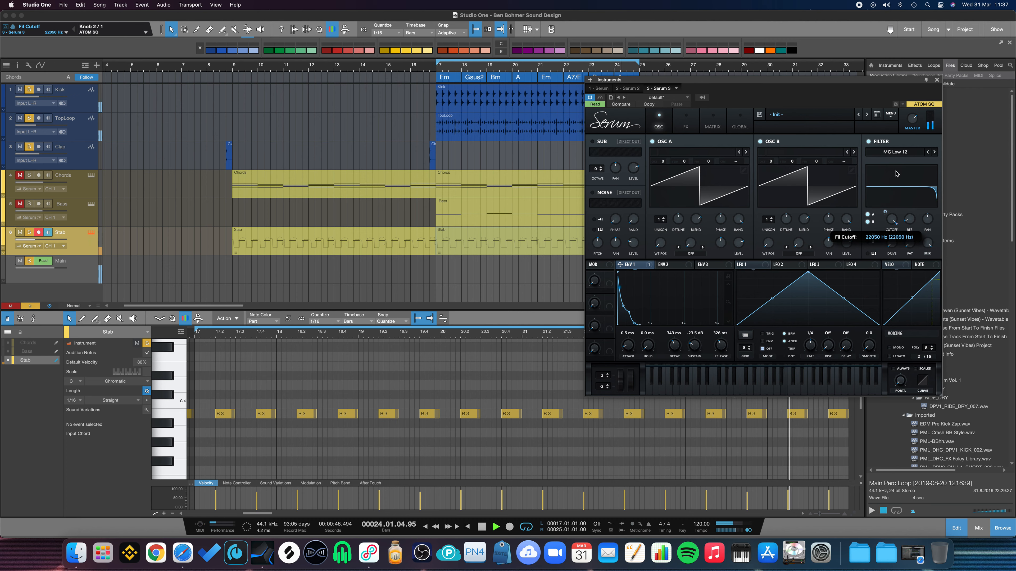
left_click_drag(900, 232, 899, 234)
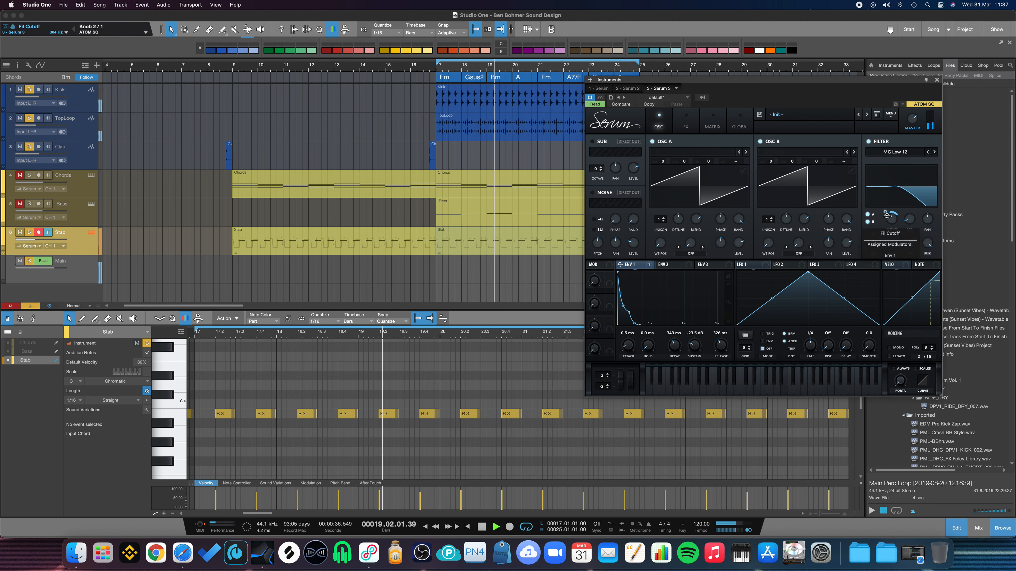
left_click_drag(891, 221, 886, 216)
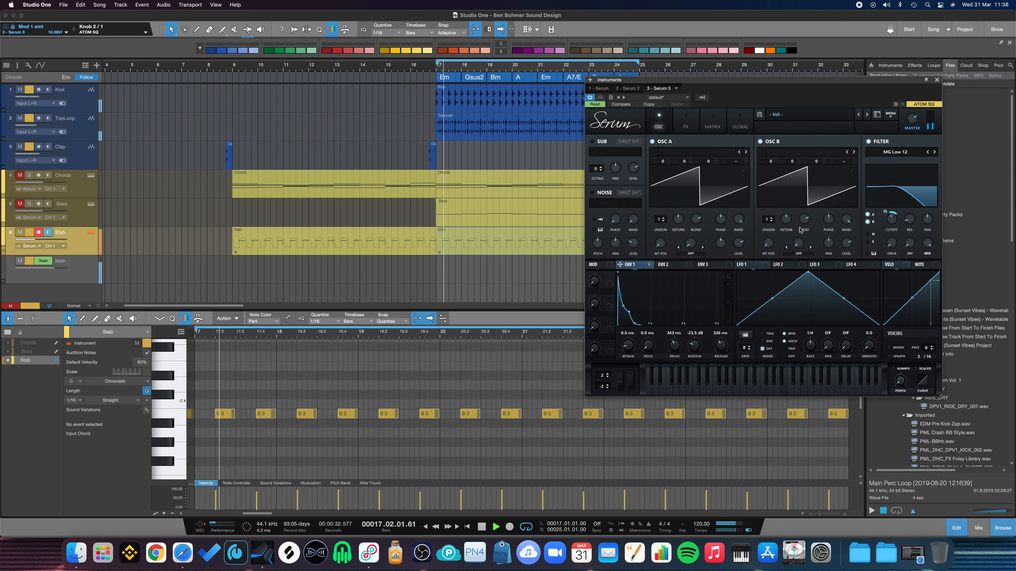
left_click(936, 81)
In an enlarged Stab automation lane, raise the filter cutoff peaks just before bars 21, 23 and 25.
key("a")
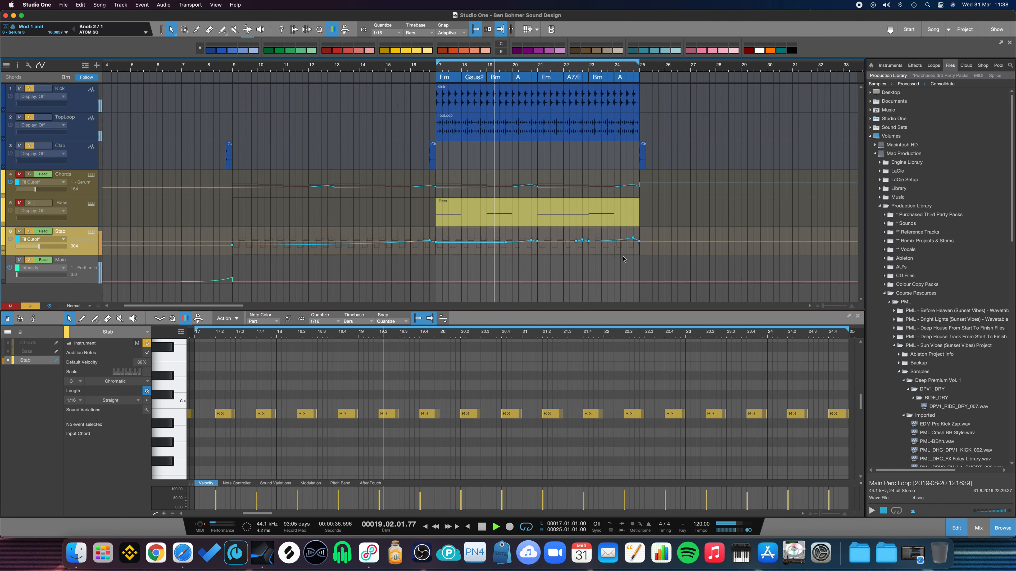
key("a")
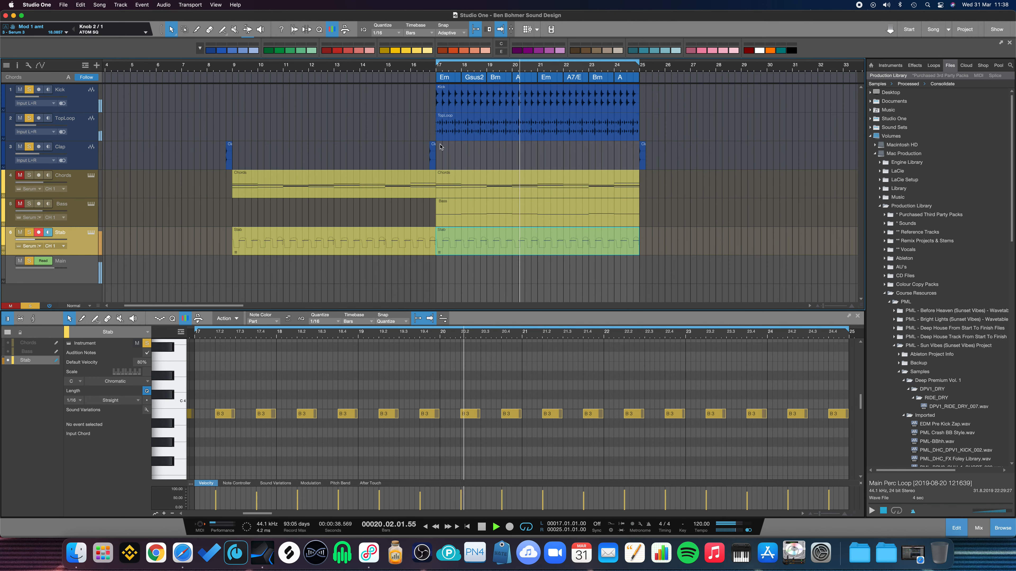
key("a")
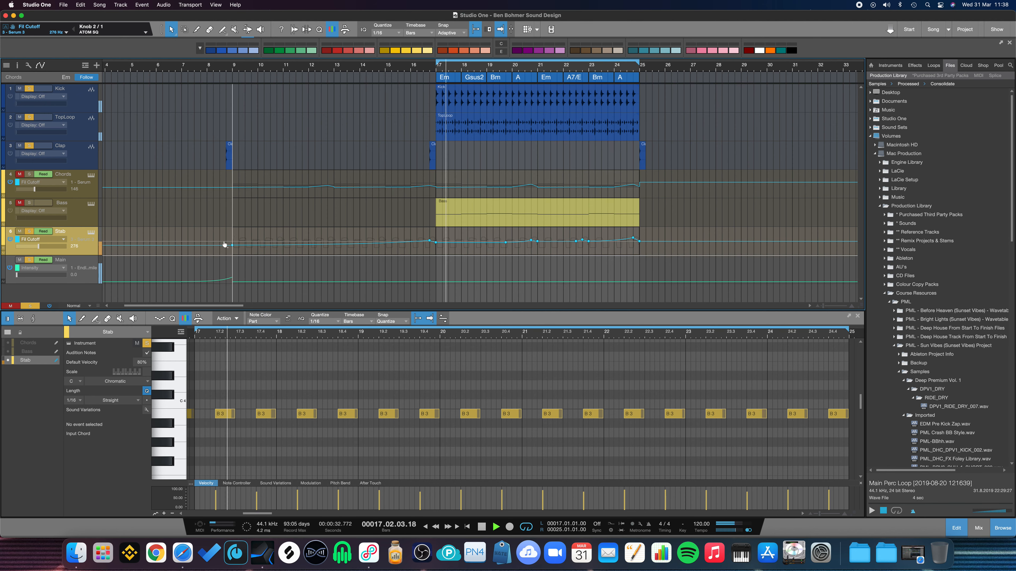
left_click_drag(89, 256, 89, 301)
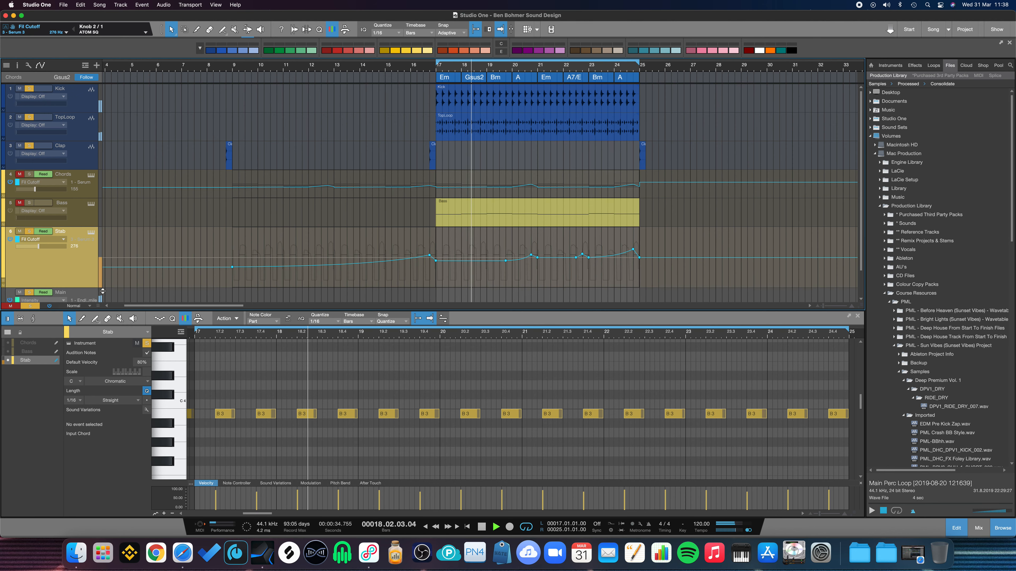
left_click(518, 265)
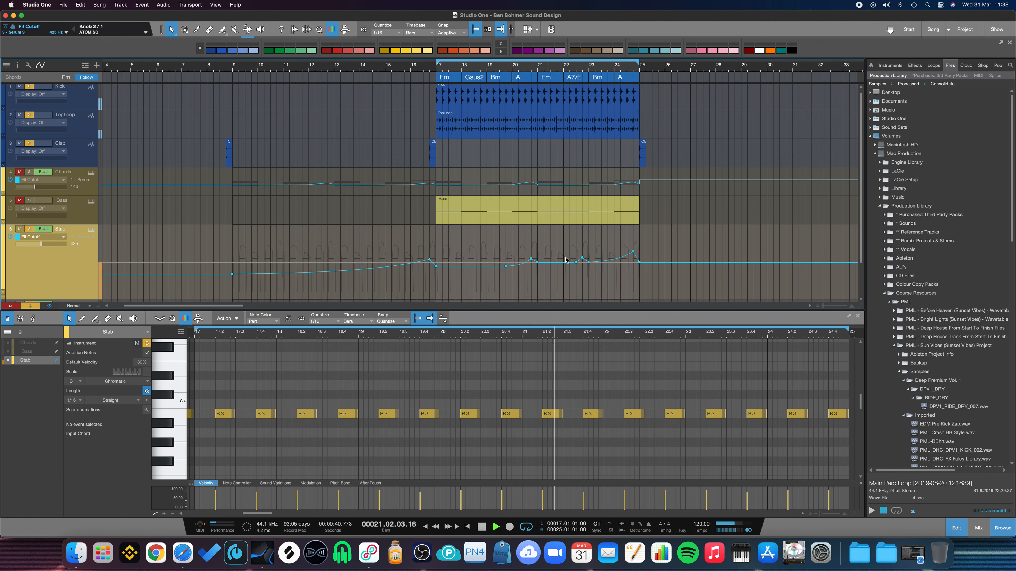
left_click_drag(580, 259, 633, 250)
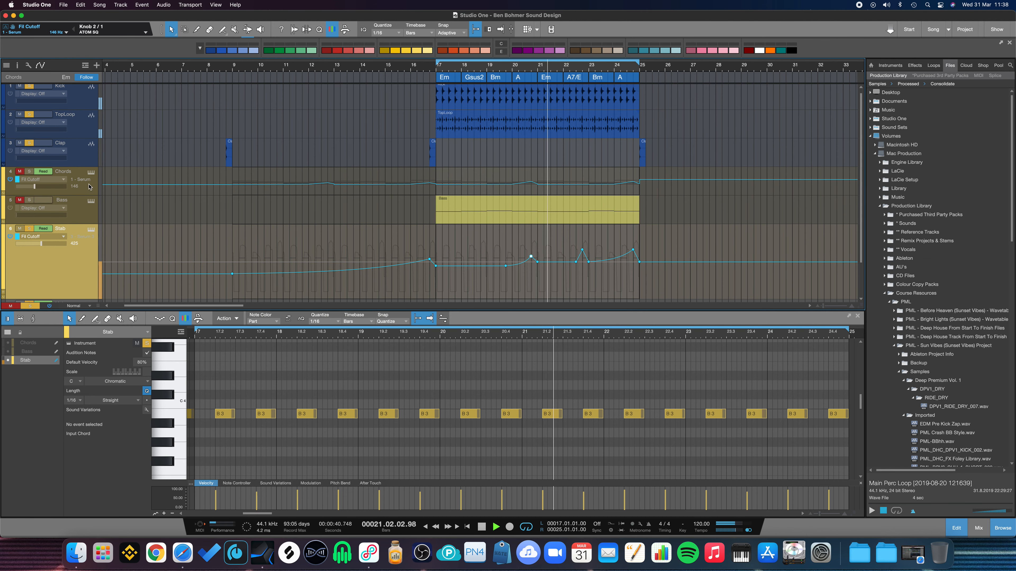
Enlarge the Chords automation lane and lower the filter cutoff point at bar 25 to the curve's base level.
left_click(88, 194)
left_click_drag(89, 196, 331, 239)
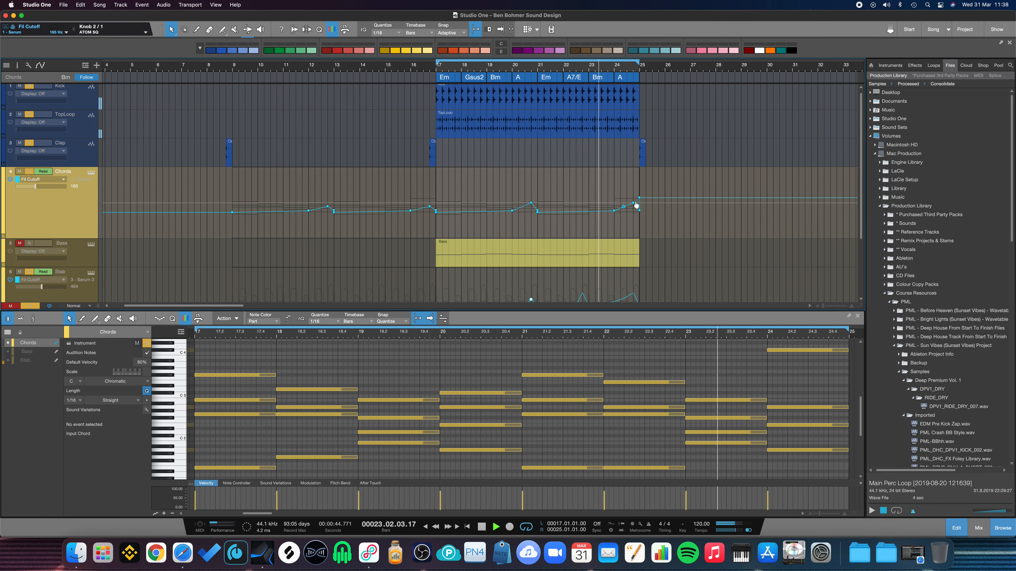
left_click_drag(639, 198, 643, 214)
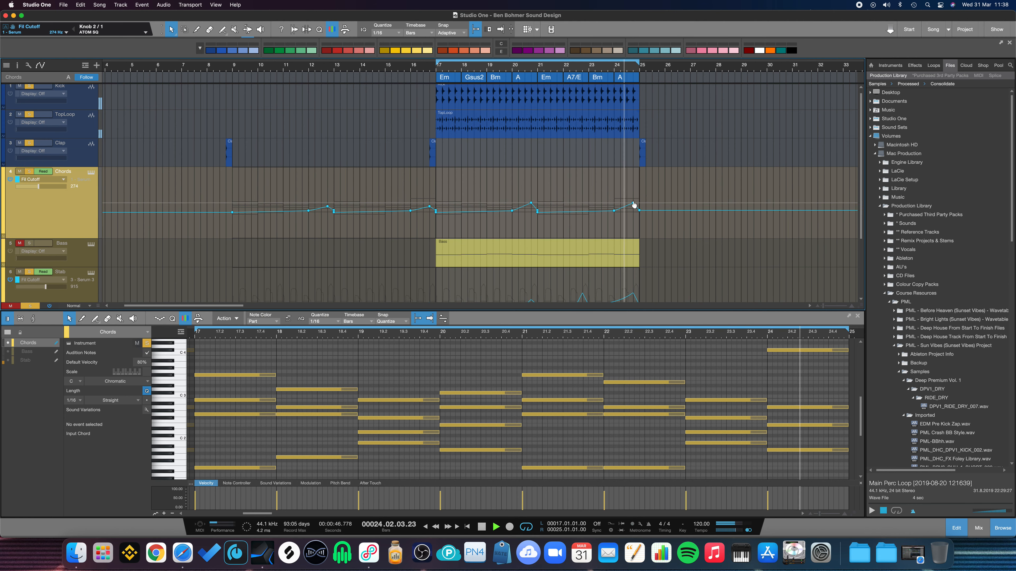
Raise the Chords filter cutoff peak just before bar 25 and check the automation points around bars 17 and 21.
mouse_move(634, 205)
mouse_move(437, 212)
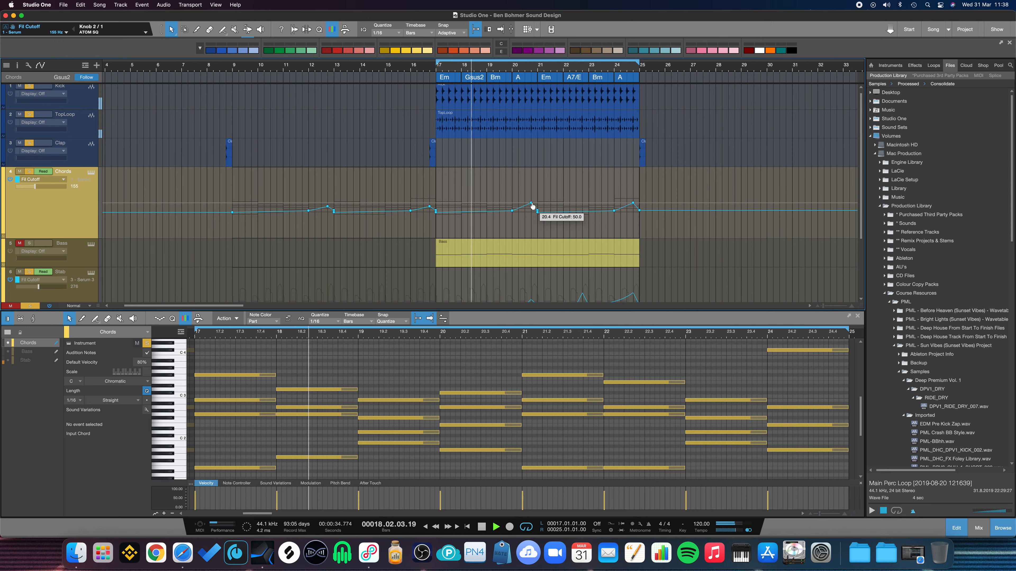
mouse_move(530, 202)
left_mouse_down()
mouse_move(531, 181)
mouse_move(531, 203)
left_mouse_up()
left_click_drag(632, 203, 634, 199)
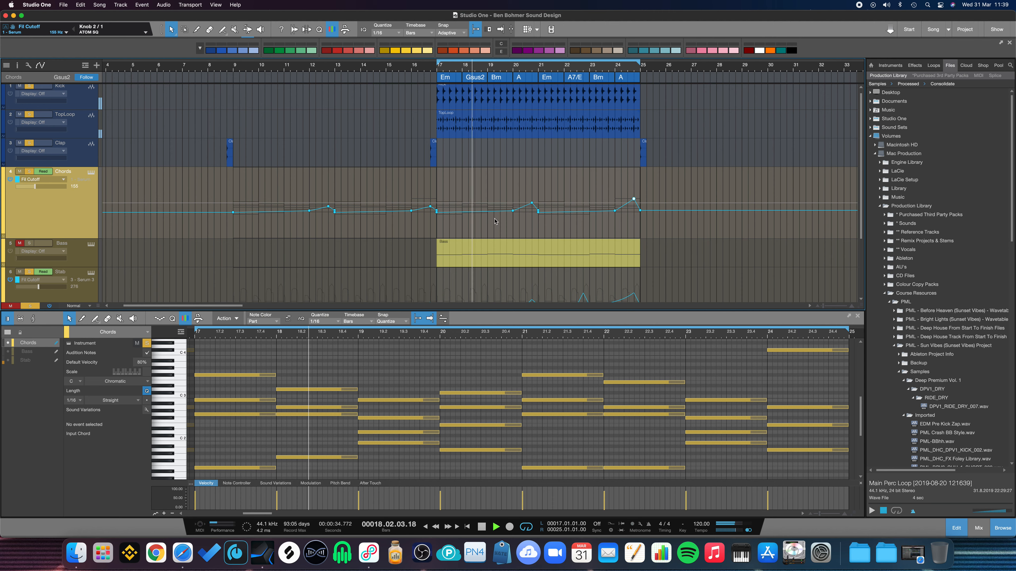
left_click(420, 208)
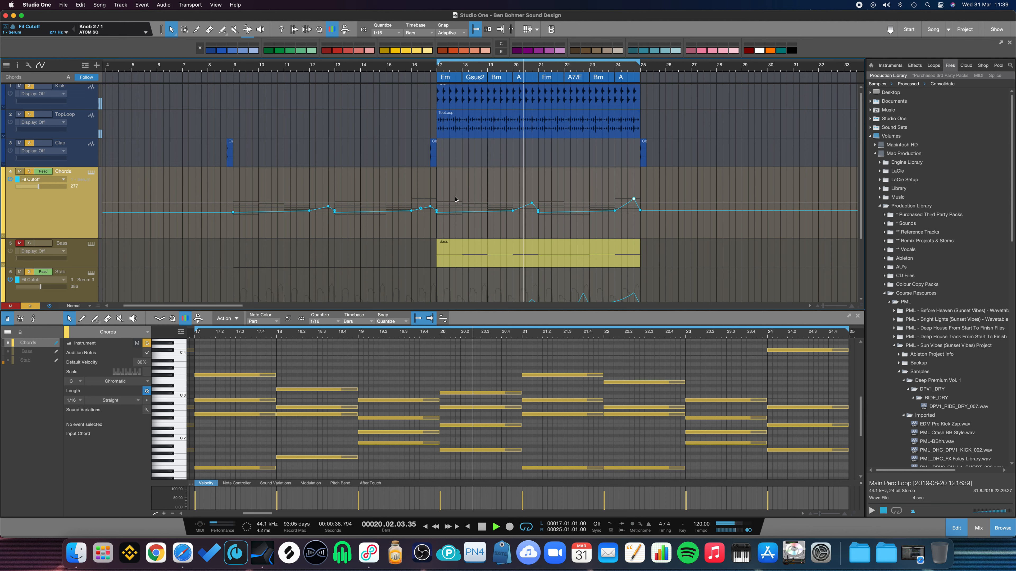
left_click_drag(536, 209, 539, 214)
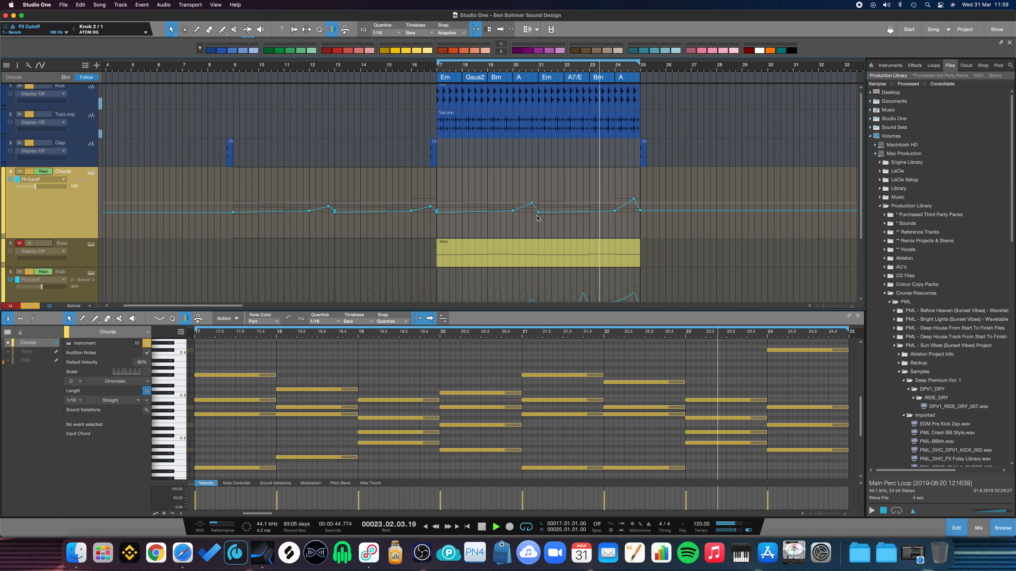
Unmute the Bass track and hide the automation to play all the tracks together.
left_click(20, 244)
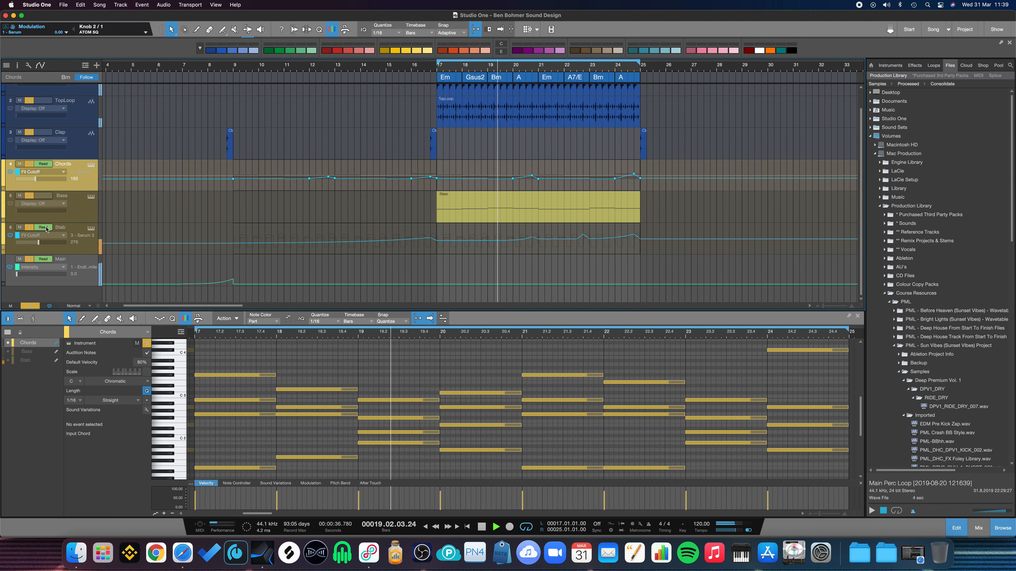
key("a")
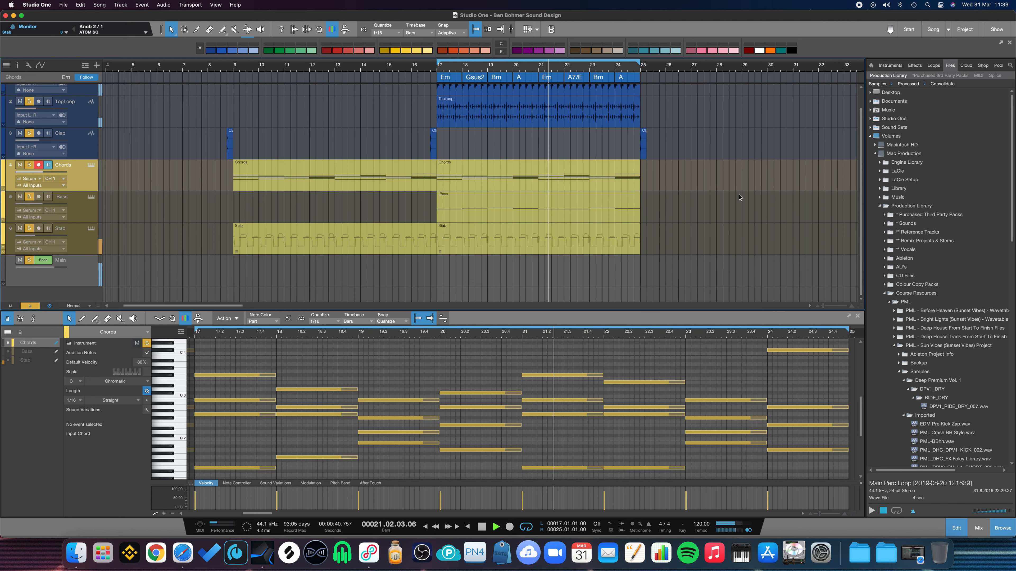
scroll(739, 198, "up", 2)
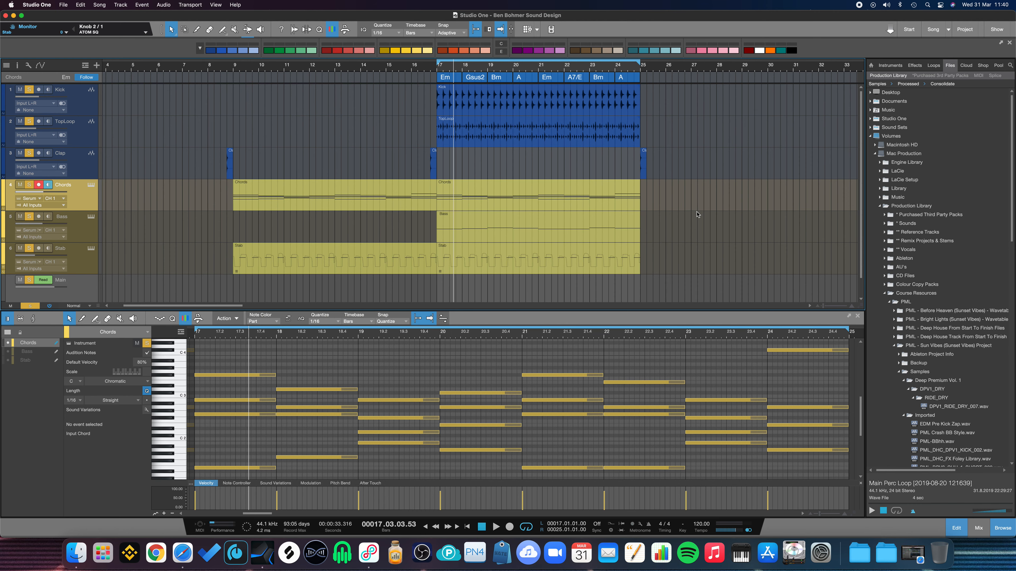
View the Serum instruments of the Chords, Bass and Stab tracks in turn, and close the instrument window.
left_click(91, 185)
left_click(91, 217)
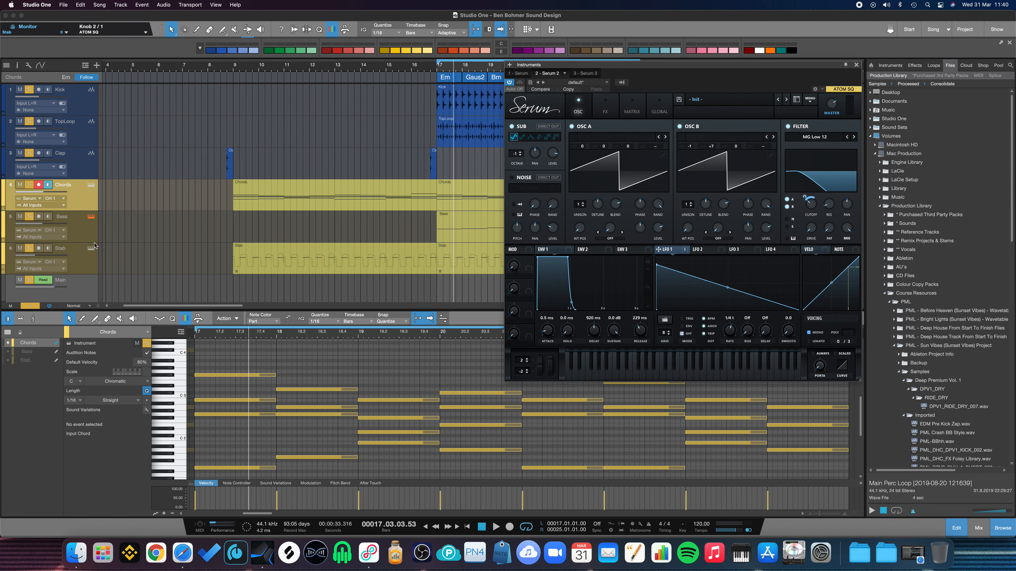
left_click(91, 249)
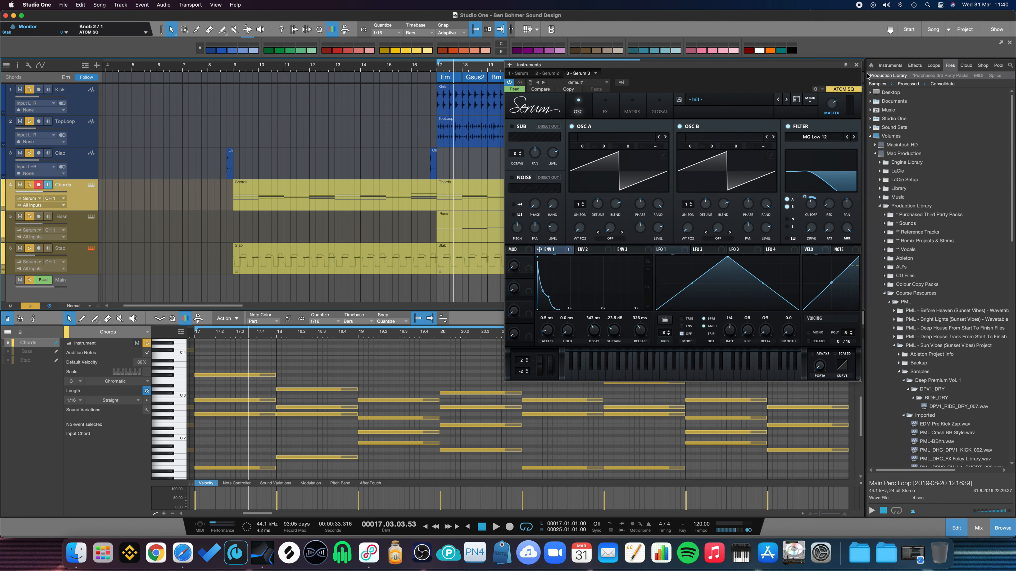
left_click(856, 65)
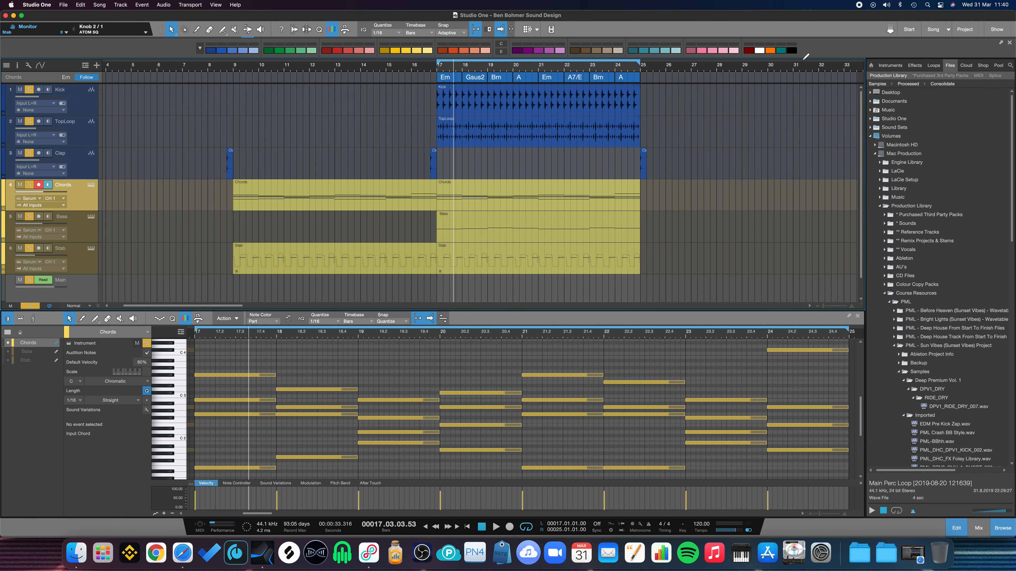